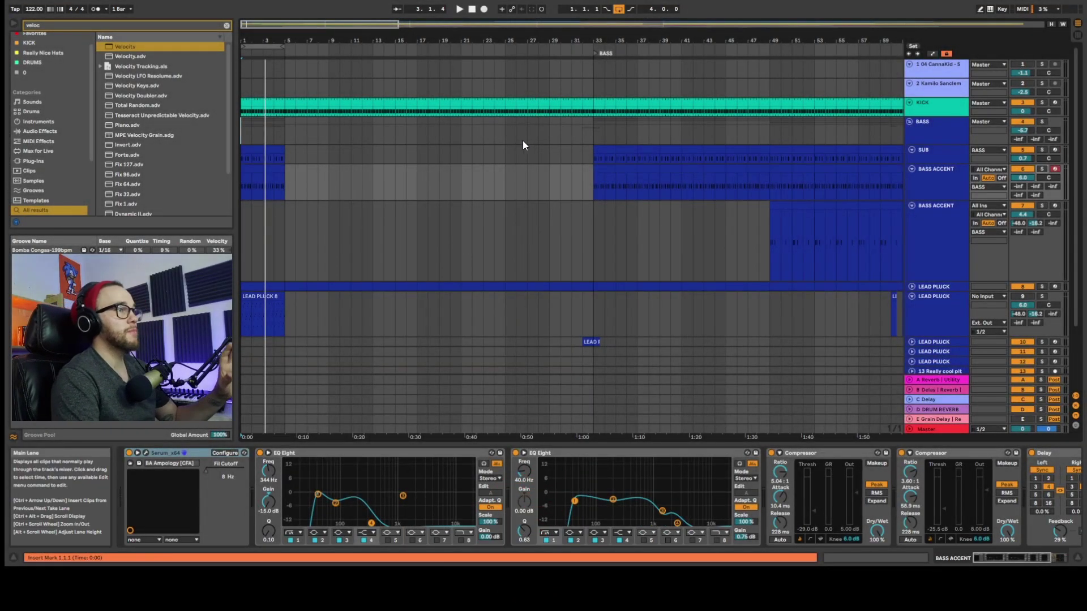
Play back the opening bars of the arrangement from bar 1
left_click(246, 136)
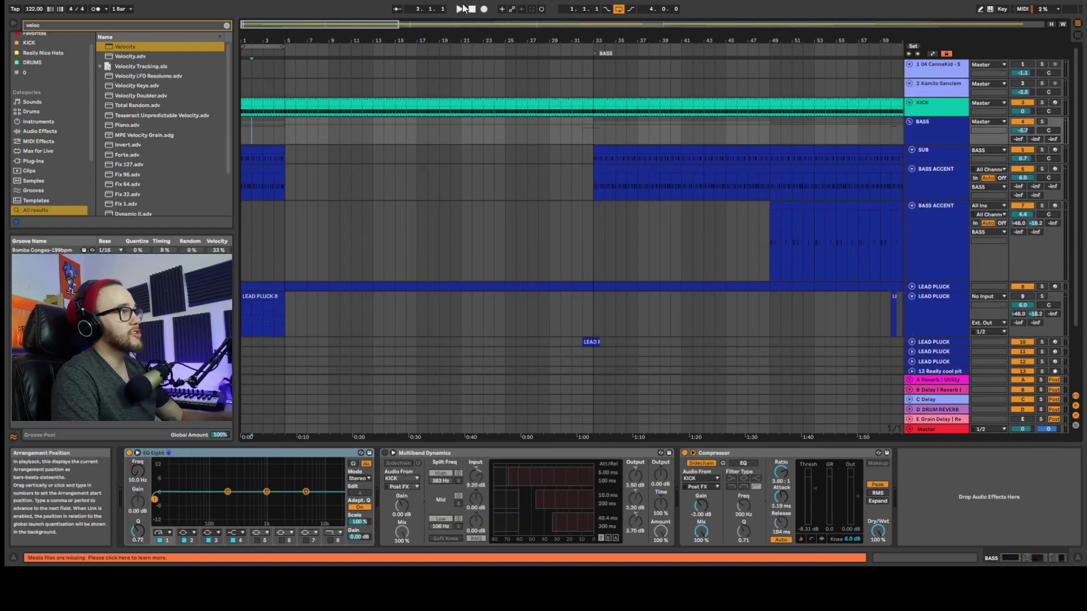
key("space")
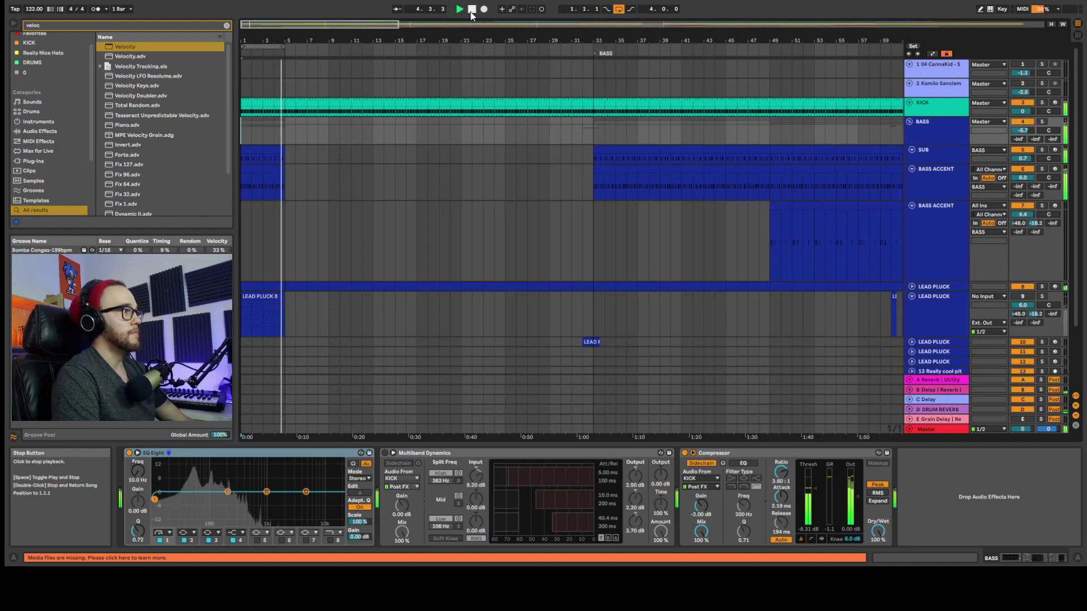
left_click(471, 10)
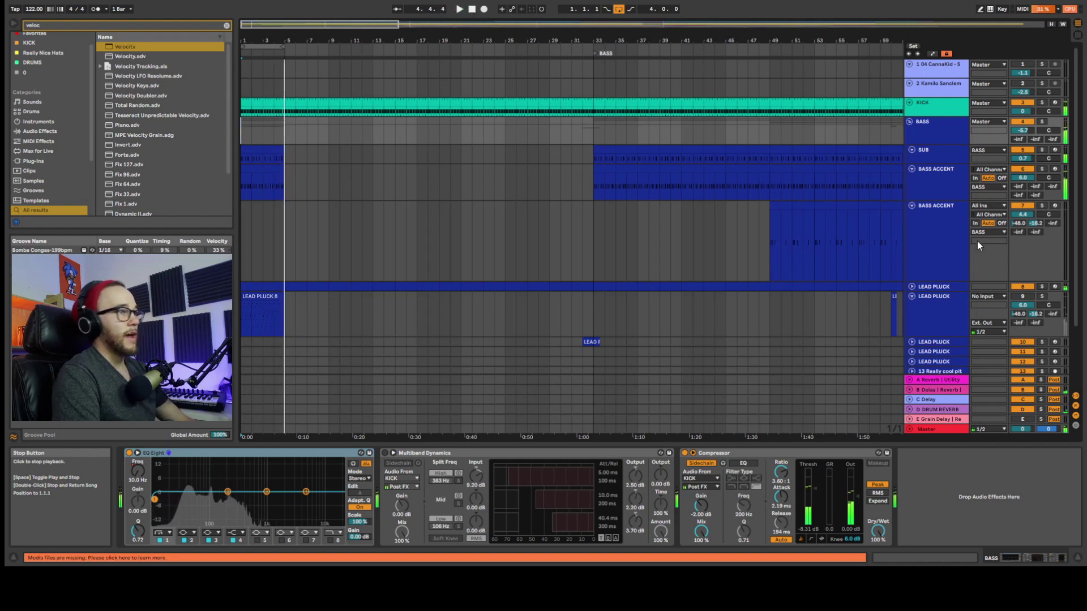
Solo the KICK and BASS tracks, audition them, and mute LEAD PLUCK track 8 and the SUB track
left_click(1041, 103)
left_click(1041, 122, "ctrl")
key("space")
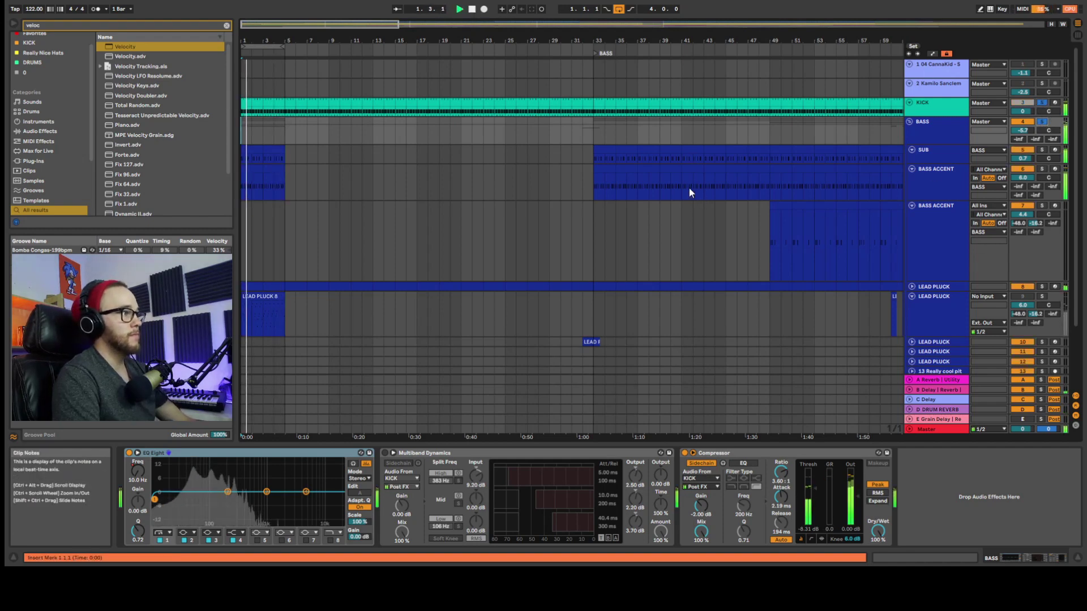
left_click(1017, 288)
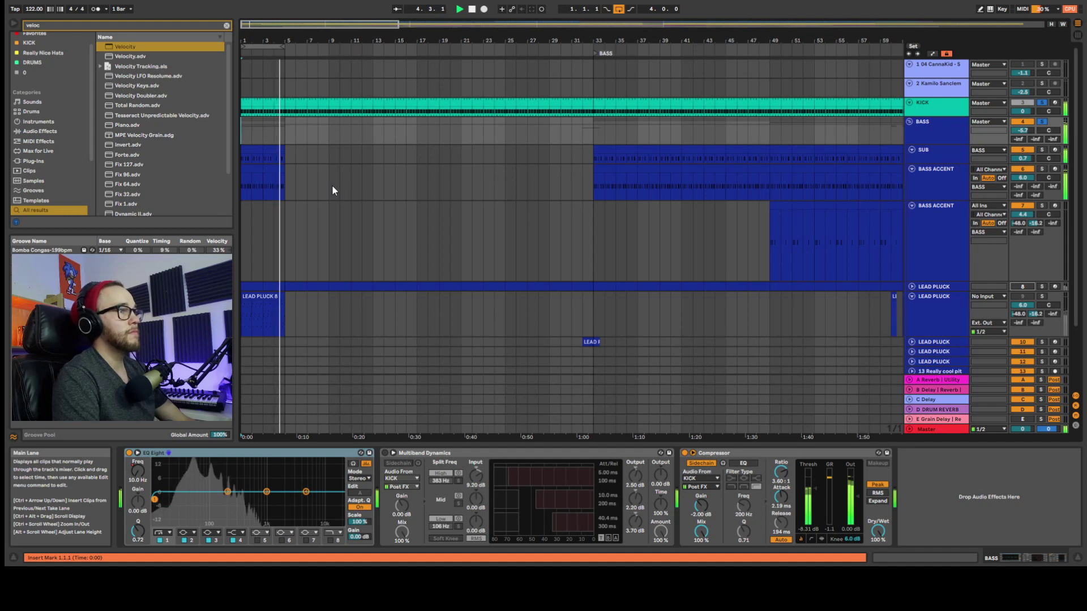
key("space")
left_click(1020, 152)
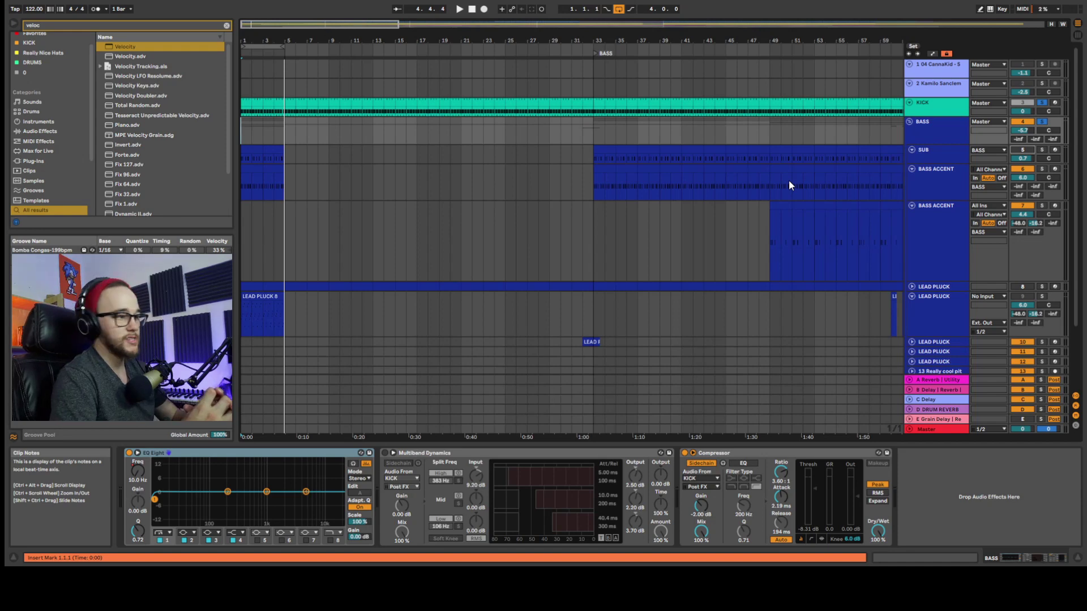
Open Serum on the first BASS ACCENT track and examine its Velo modulation source
left_click(616, 196)
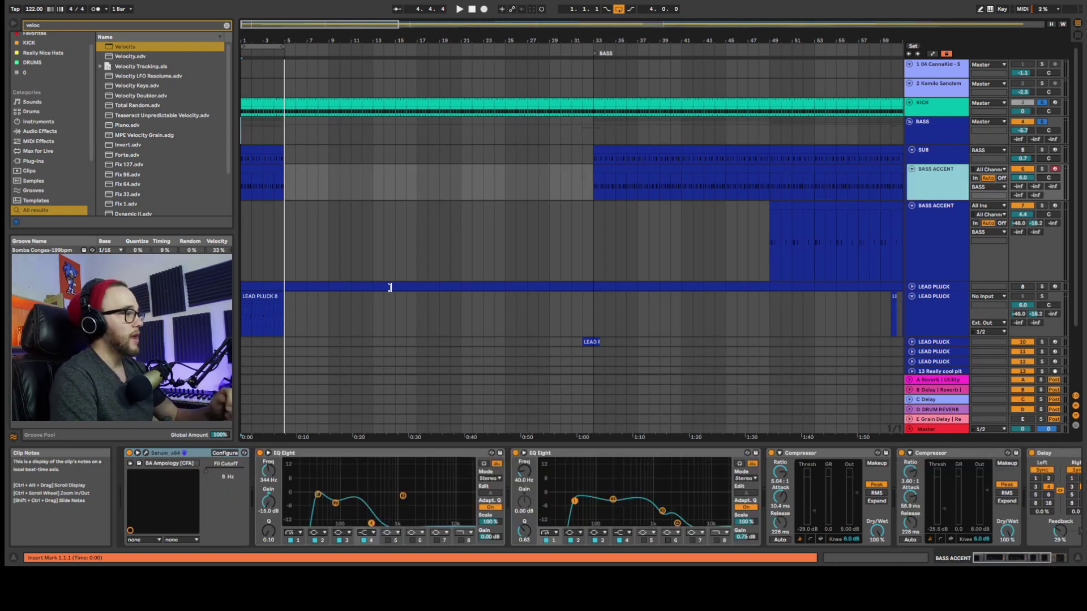
left_click(147, 452)
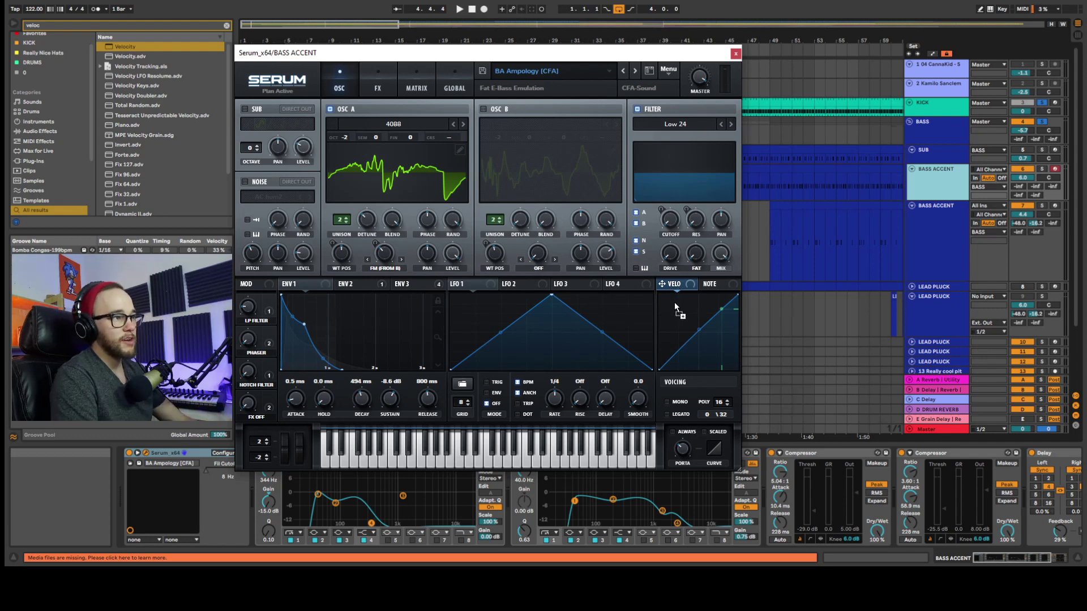
left_click_drag(665, 258, 405, 172)
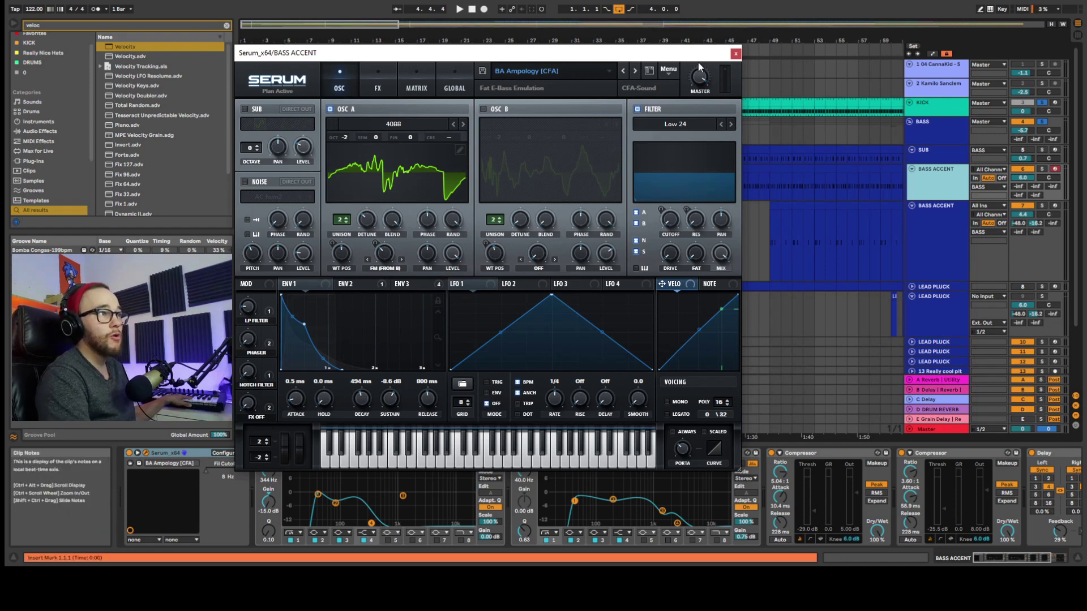
left_click_drag(699, 67, 716, 57)
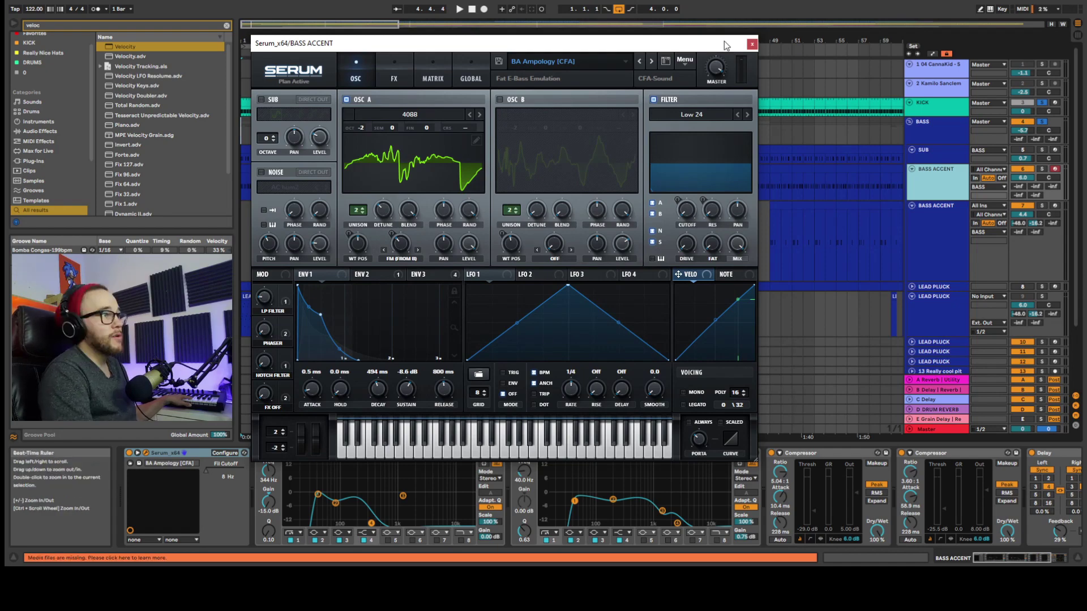
left_click(752, 44)
Open the first BASS ACCENT clip, examine its note velocities, and play it back
left_click(254, 167)
double_click(250, 169)
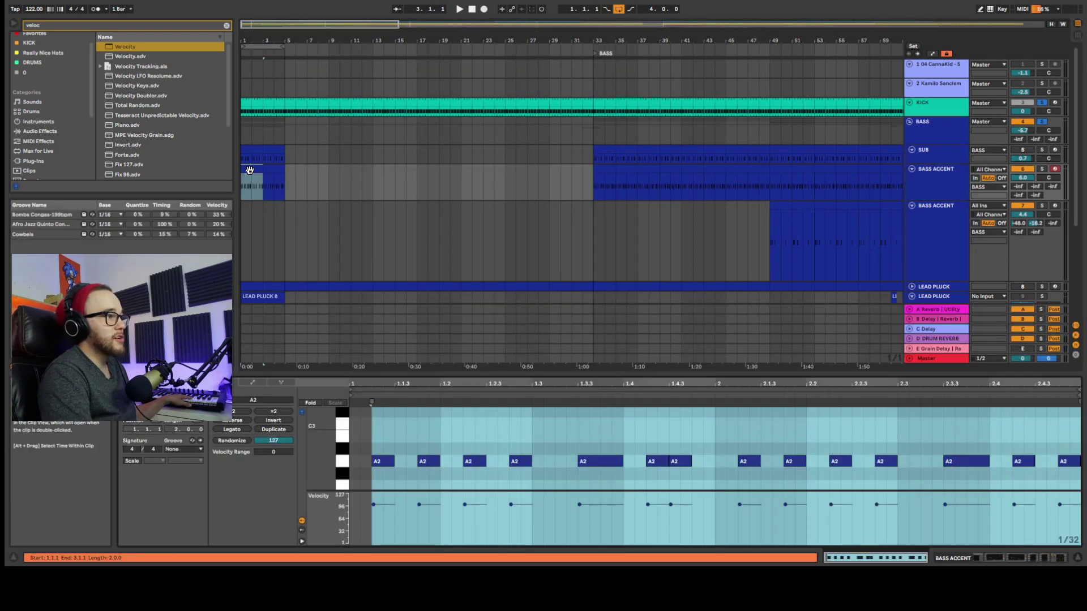
left_click_drag(425, 490, 419, 478)
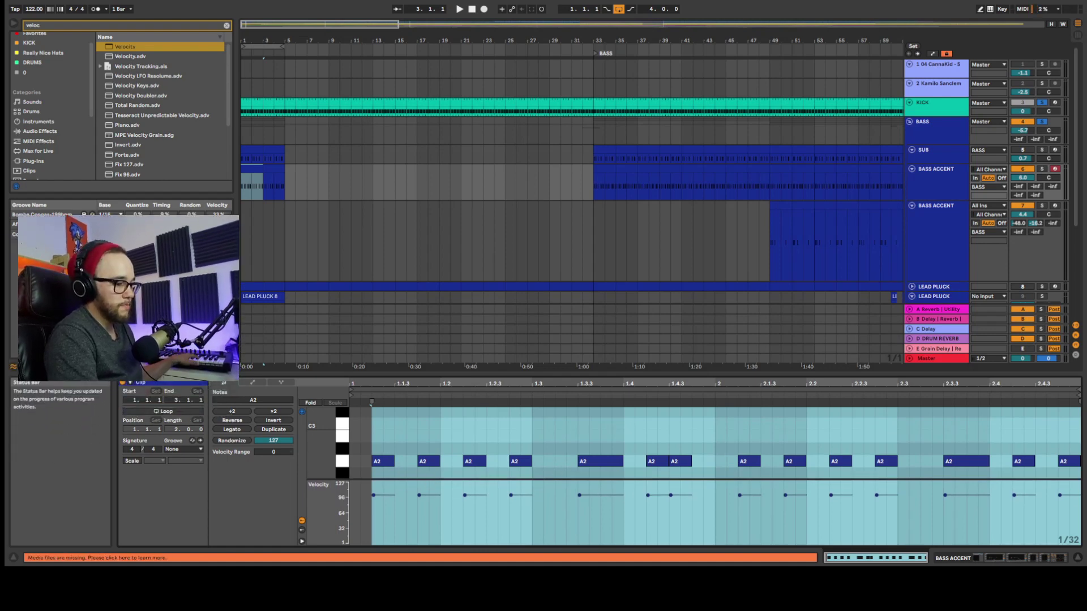
left_click(373, 497)
left_click(429, 500)
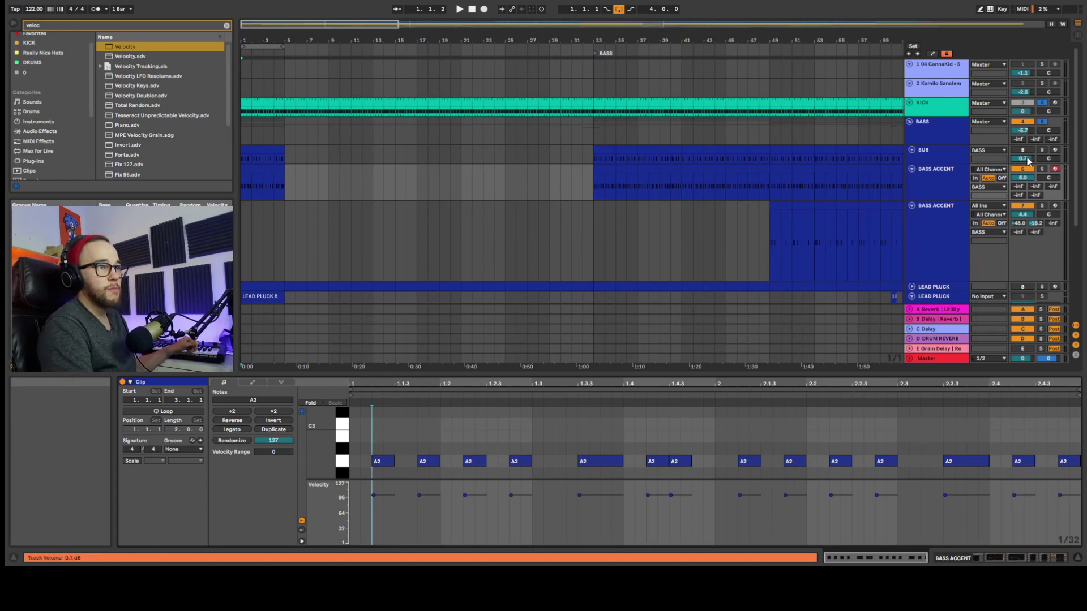
key("space")
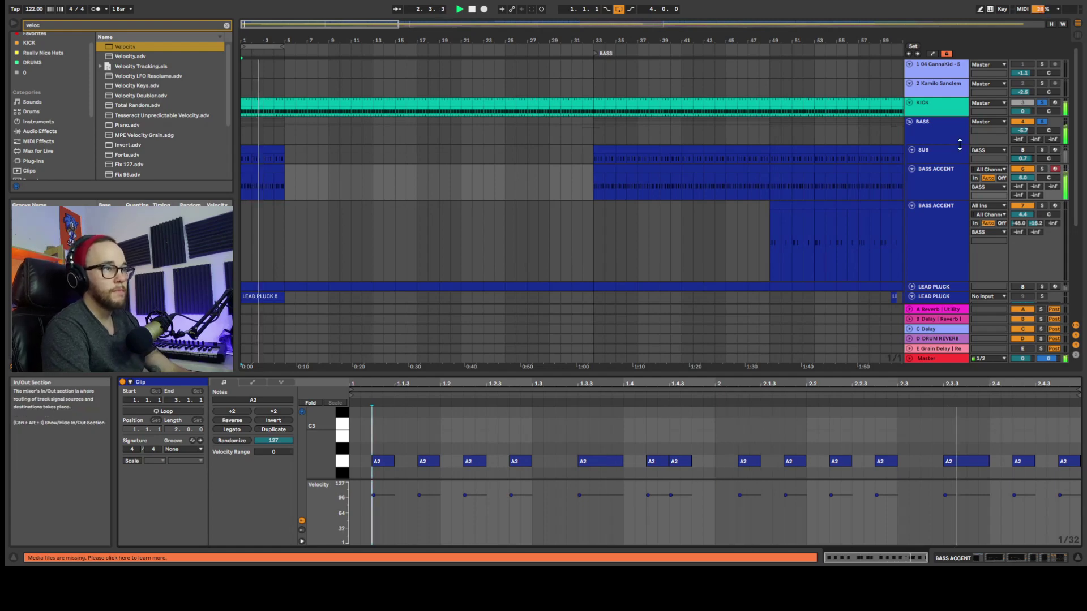
Reopen Serum on the BASS ACCENT track, audition the bass, and arrange the plugin window alongside the first clip's notes
double_click(941, 179)
left_click(147, 453)
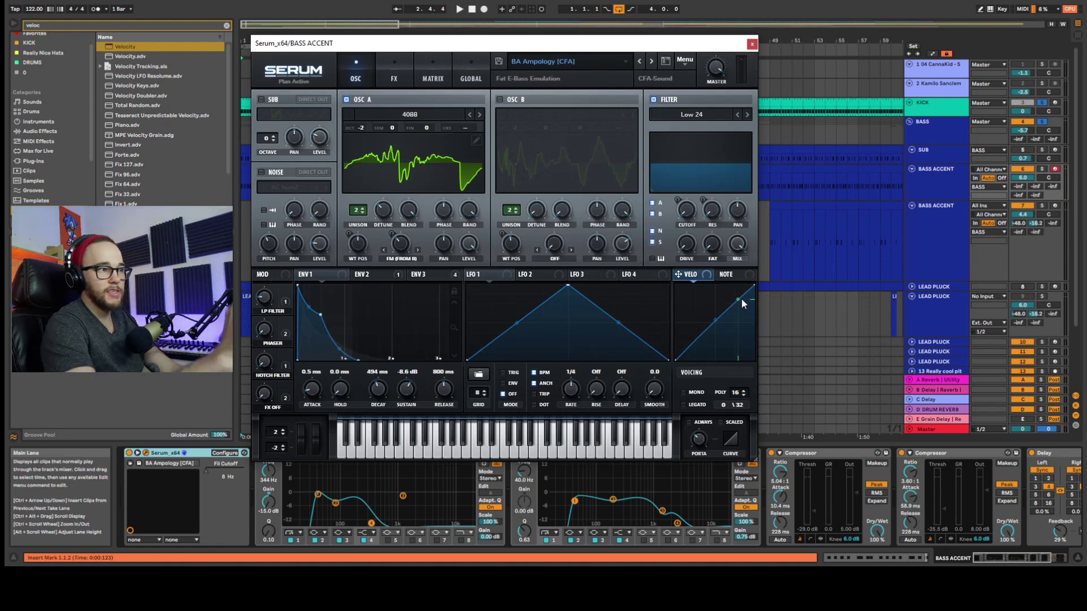
key("space")
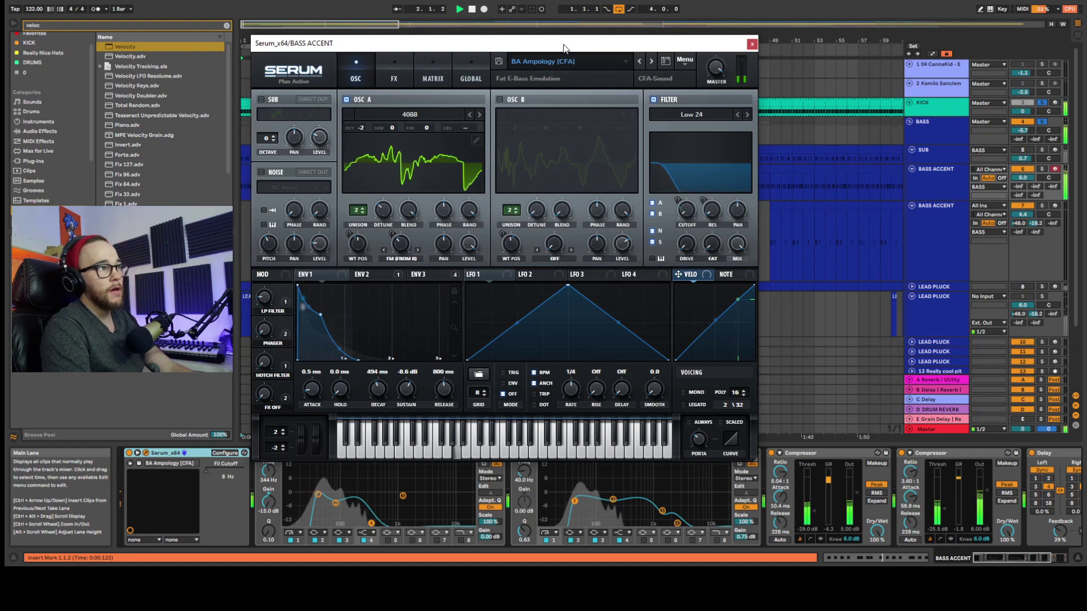
left_click_drag(565, 44, 731, 43)
key("space")
double_click(252, 161)
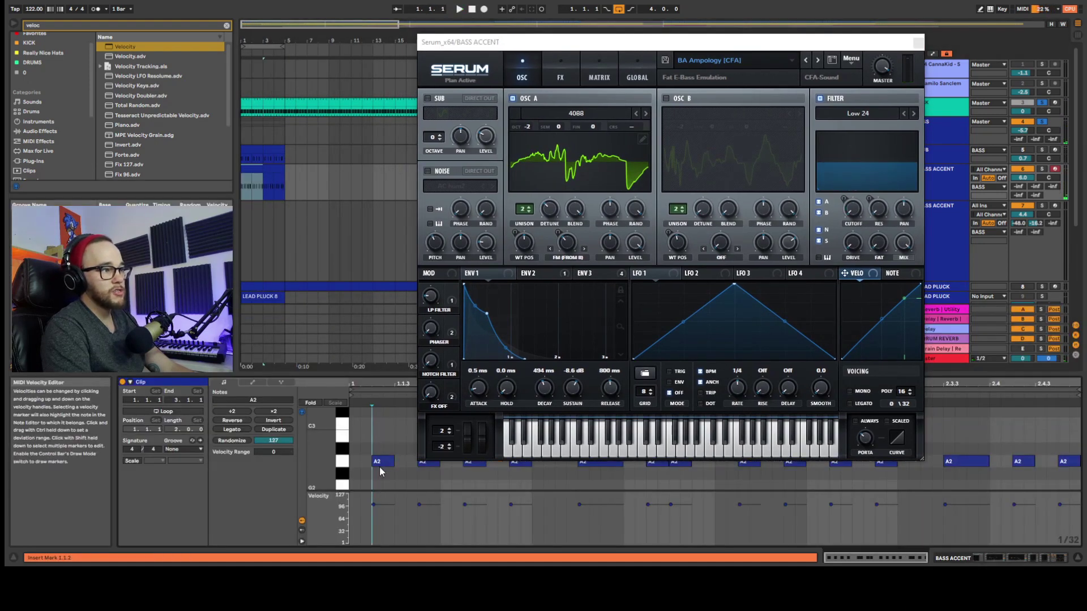
Try lowering the velocity of all notes in the clip and undo the change
key("ctrl+a")
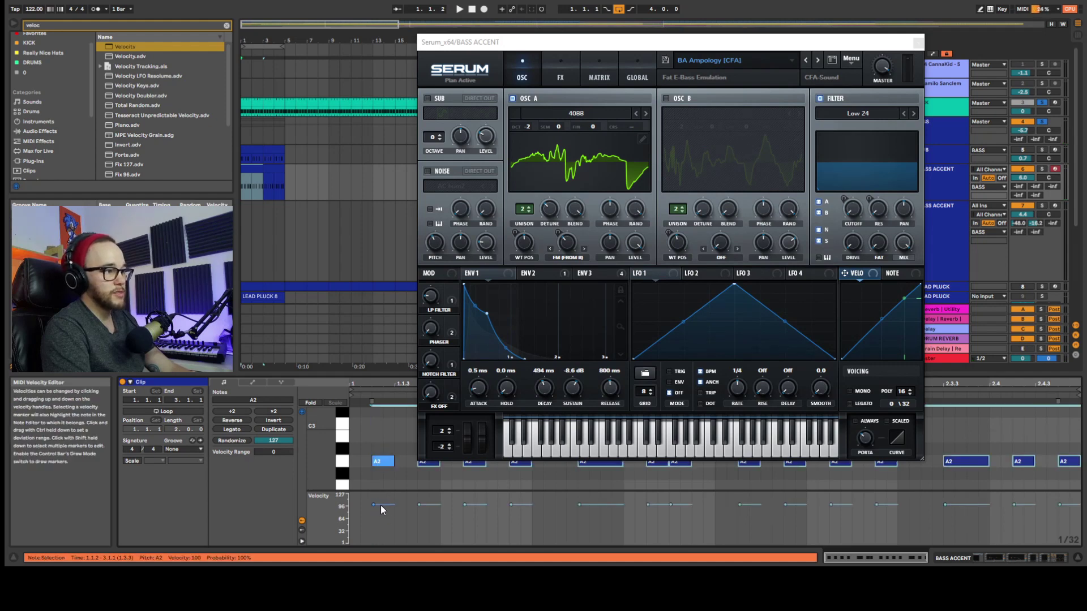
left_click_drag(381, 505, 380, 531)
key("ctrl+z")
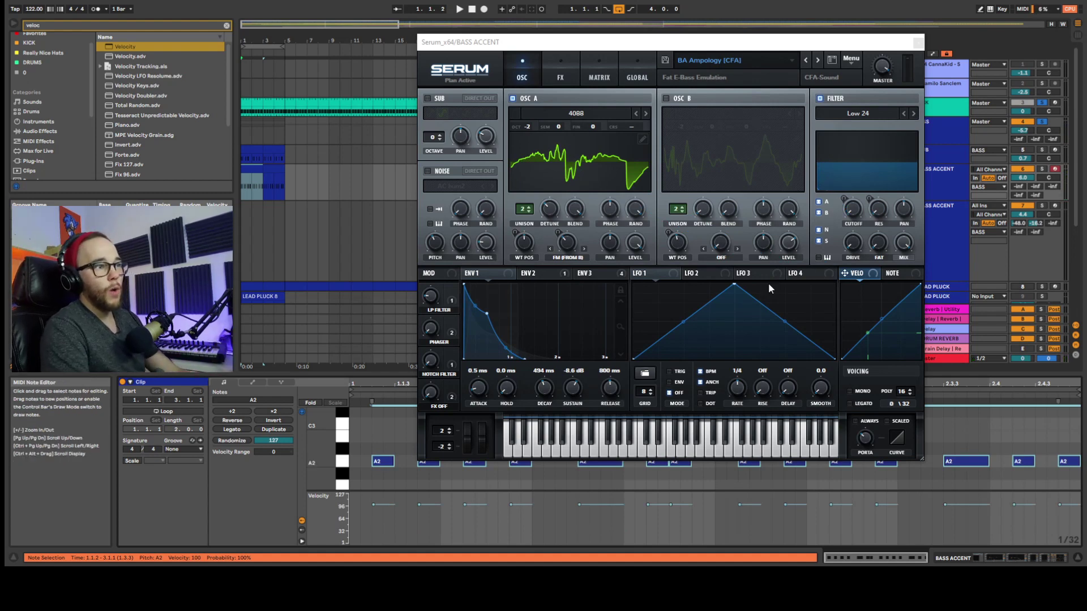
Assign Serum's Velo source to the filter cutoff and set the modulation amount to about 18
left_click(848, 276)
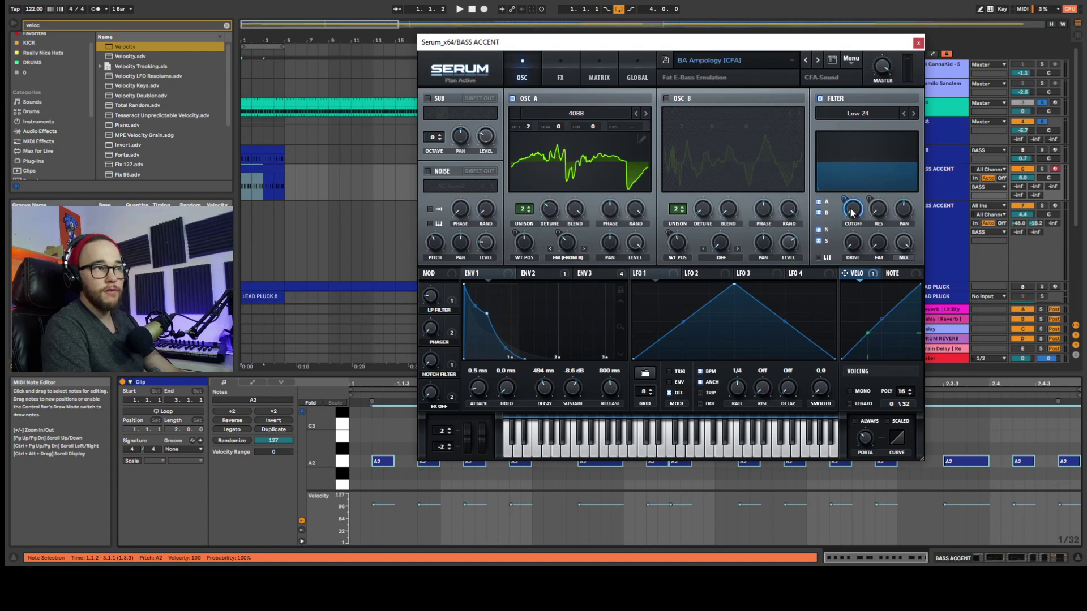
left_click_drag(847, 200, 841, 237)
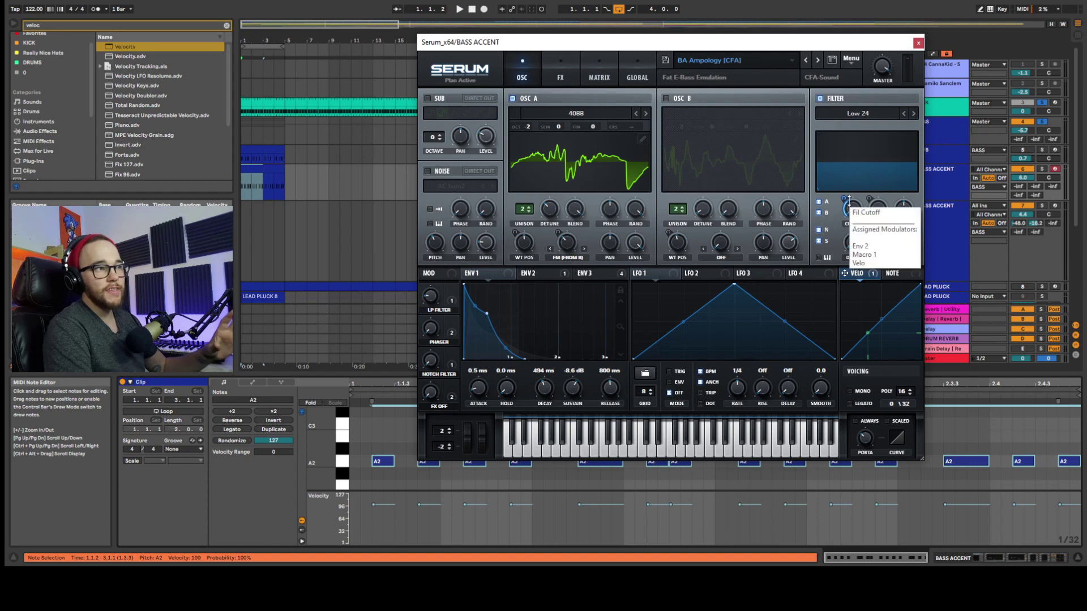
left_click_drag(851, 206, 848, 200)
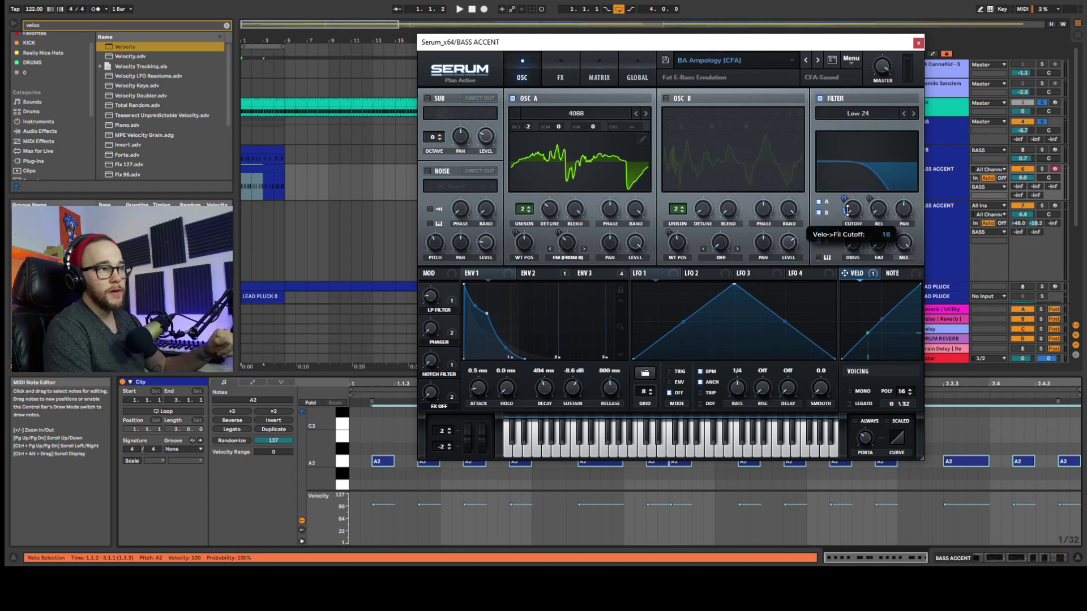
Test the velocity response by varying the note velocities, and readjust the Velo-to-cutoff modulation amount
mouse_move(374, 505)
left_mouse_down()
mouse_move(374, 536)
mouse_move(374, 494)
left_mouse_up()
left_click_drag(510, 494, 510, 504)
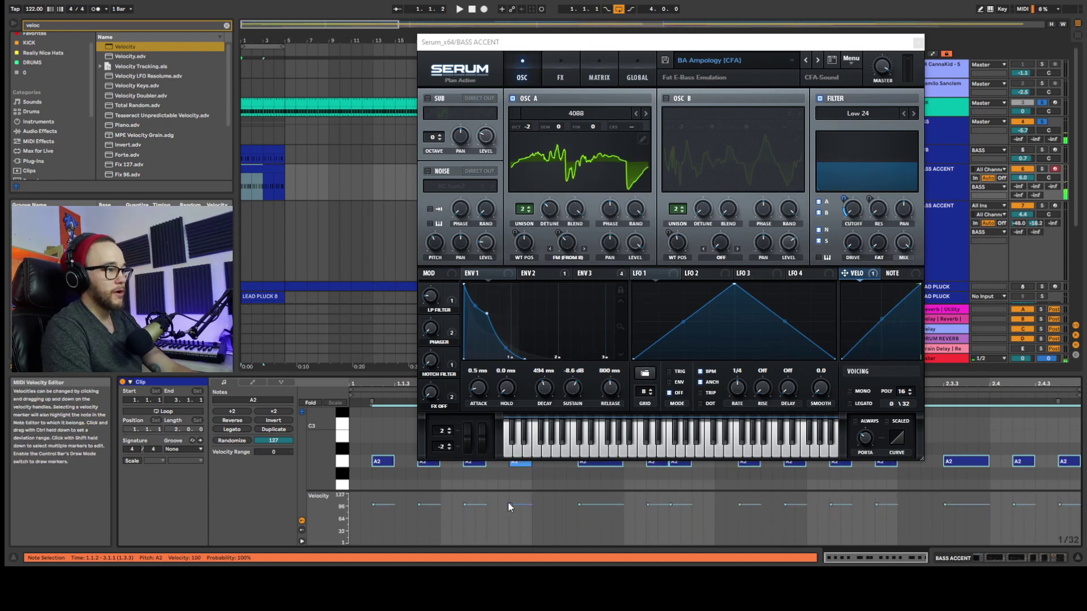
left_click_drag(843, 199, 845, 193)
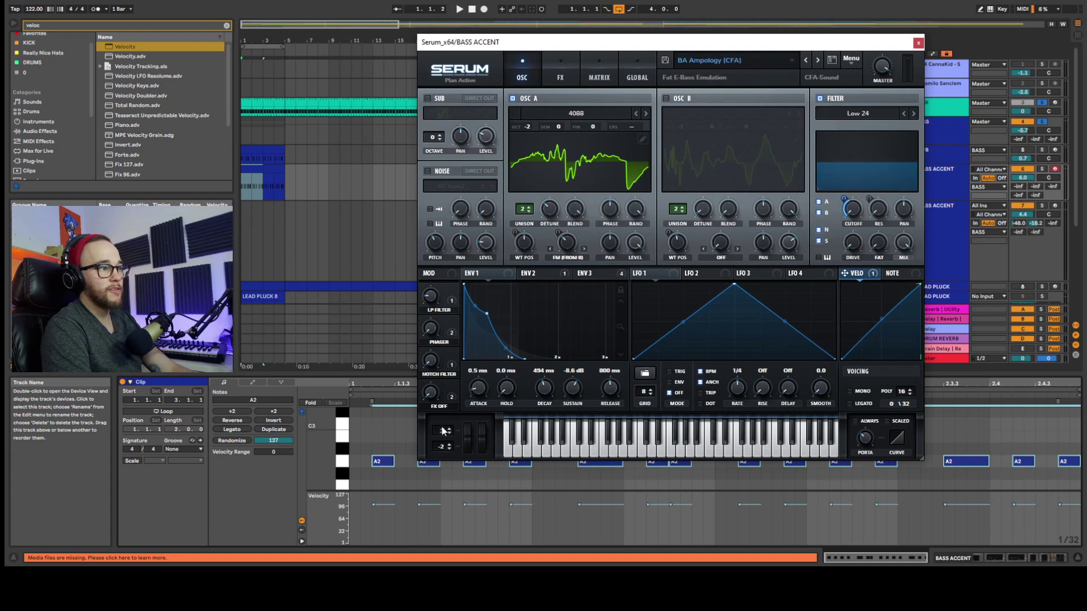
mouse_move(374, 504)
left_mouse_down()
mouse_move(374, 530)
mouse_move(382, 492)
left_mouse_up()
key("ctrl+z")
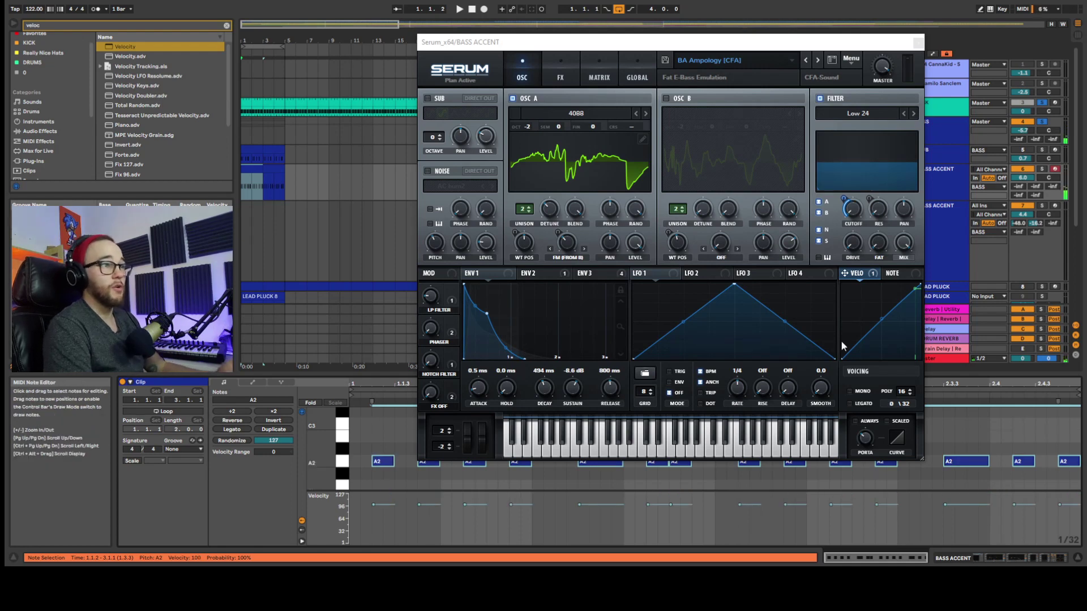
left_click(851, 201)
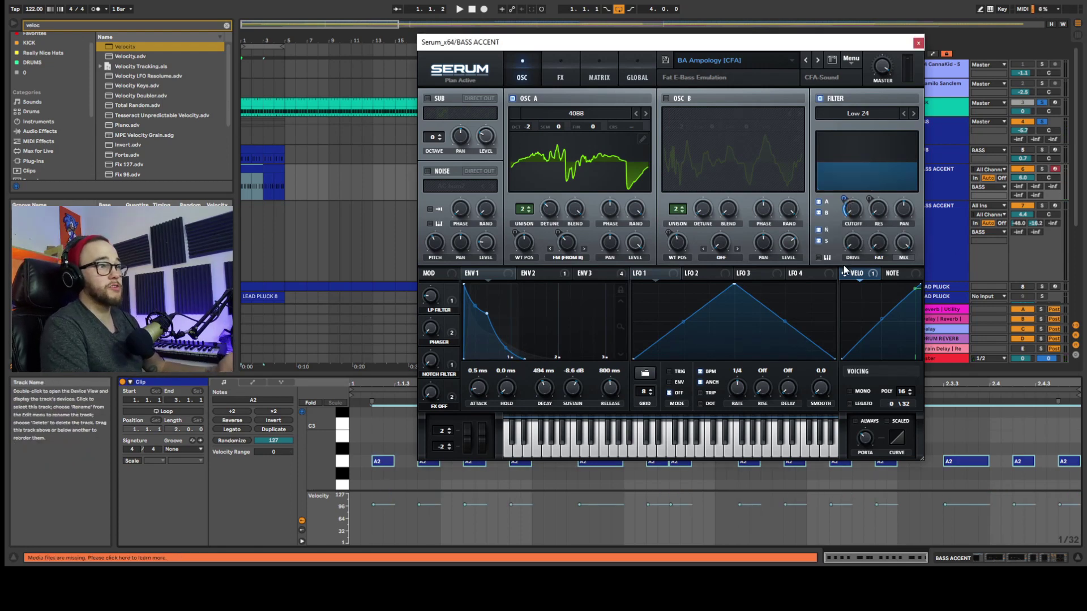
Add Velo modulation to oscillator A's wavetable position, the filter drive and the filter resonance
left_click_drag(523, 245, 521, 225)
left_click_drag(853, 247, 844, 289)
left_click_drag(869, 198, 868, 254)
mouse_move(385, 504)
left_mouse_down()
mouse_move(385, 532)
mouse_move(386, 495)
mouse_move(385, 505)
left_mouse_up()
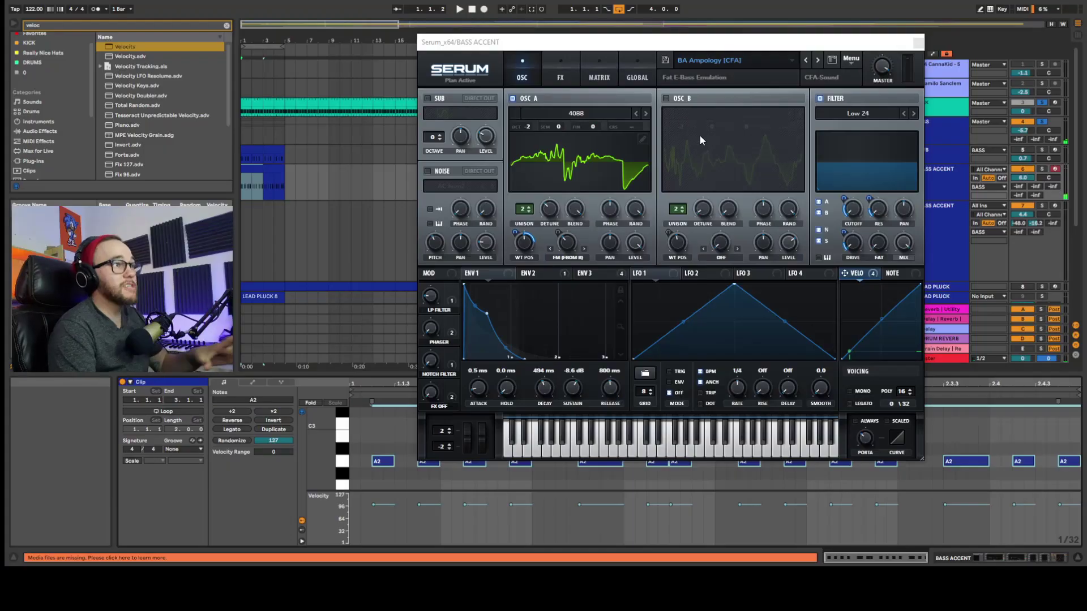
right_click(846, 207)
left_click(842, 218)
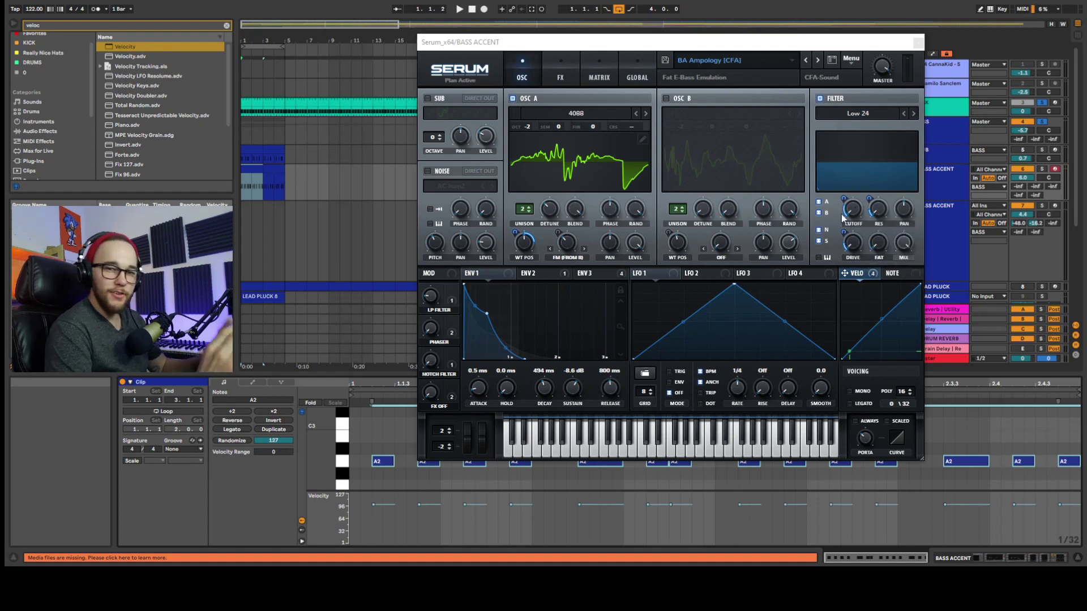
right_click(841, 244)
left_click(894, 242)
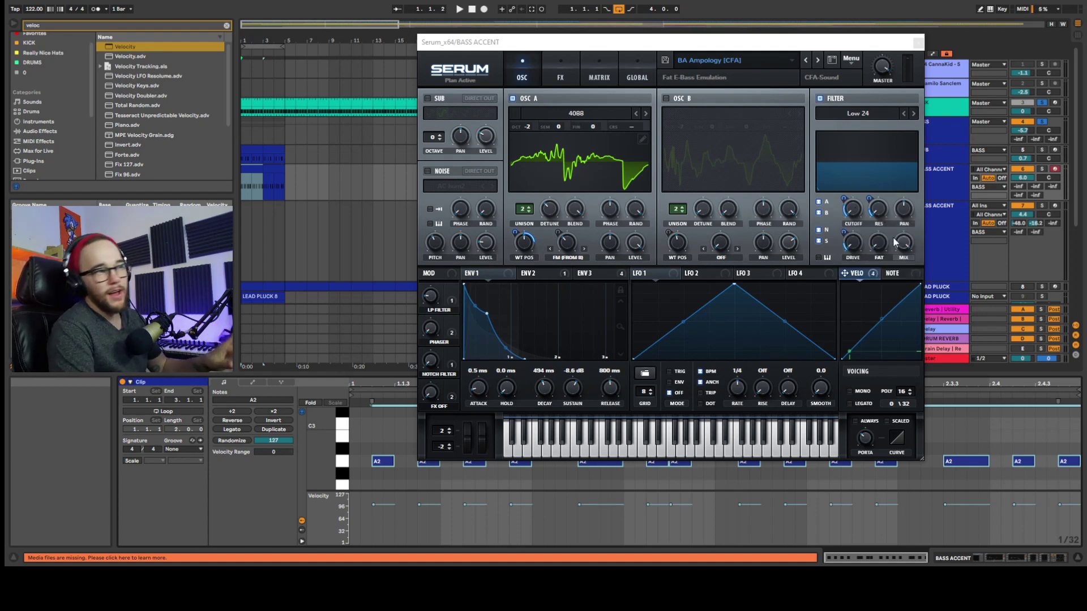
Vary the first clip's note velocities individually, including about 83 at 1.1.4, 108 at 1.2.4, 80 at 2.1.2 and 72 on the last note
left_click(379, 434)
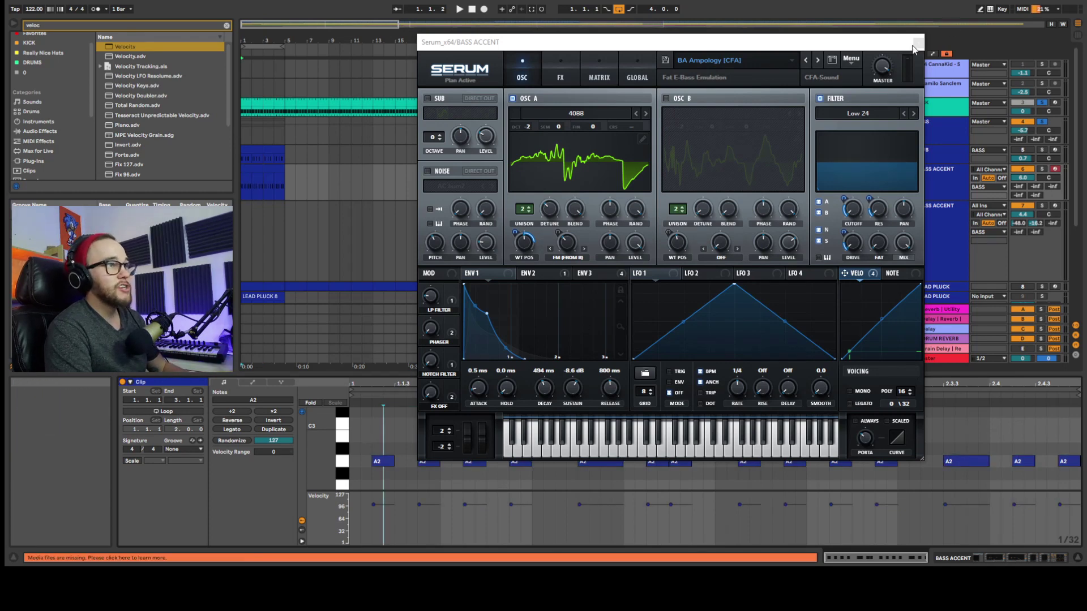
left_click(912, 46)
left_click_drag(422, 504, 423, 511)
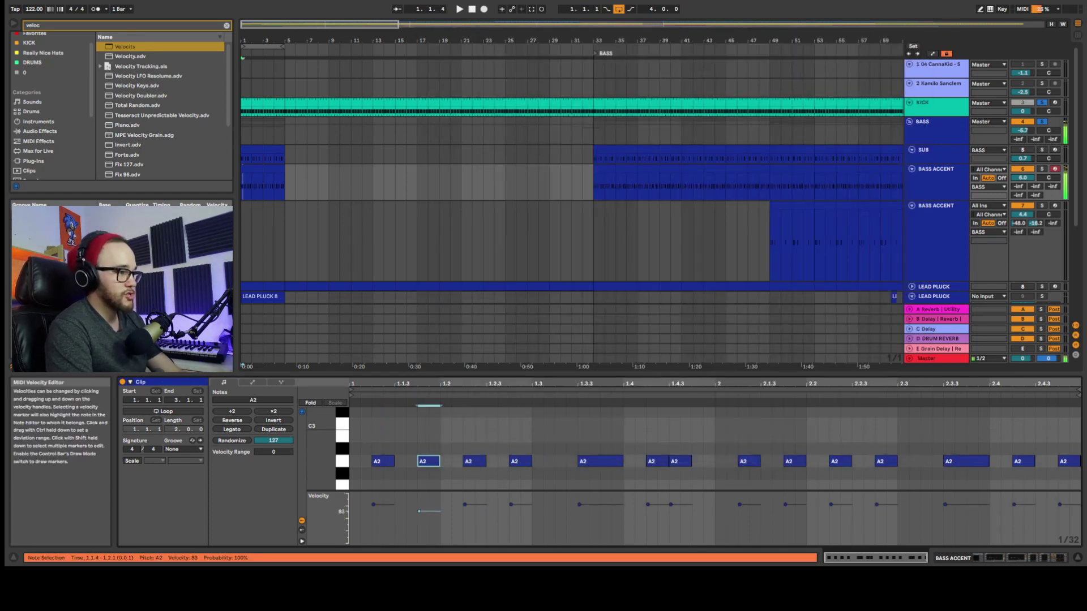
left_click_drag(513, 504, 517, 501)
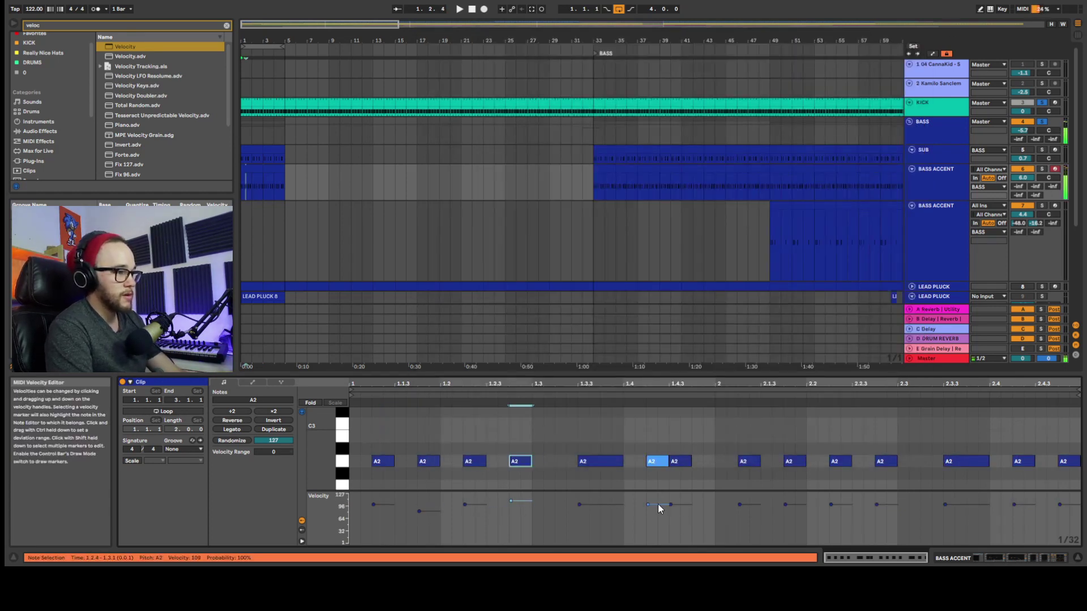
left_click_drag(658, 505, 658, 508)
left_click_drag(739, 504, 739, 507)
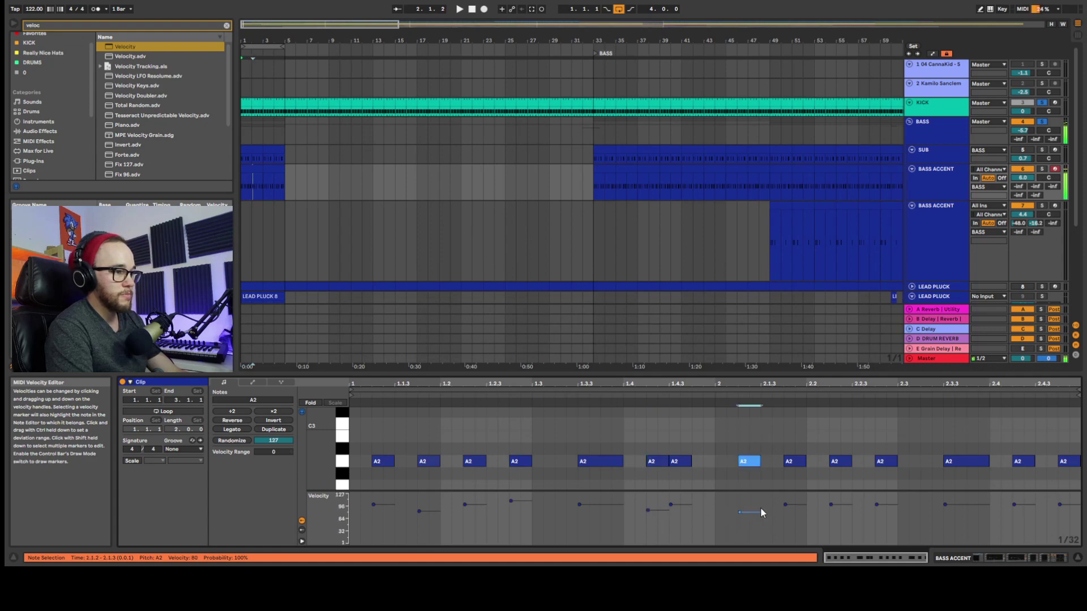
left_click_drag(840, 507, 840, 501)
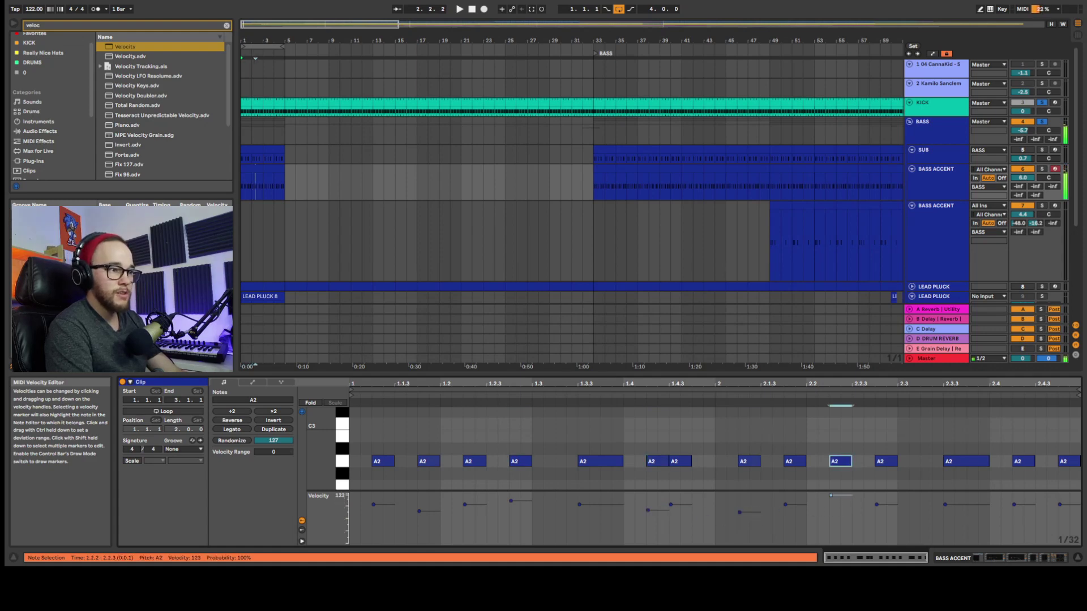
left_click(944, 504)
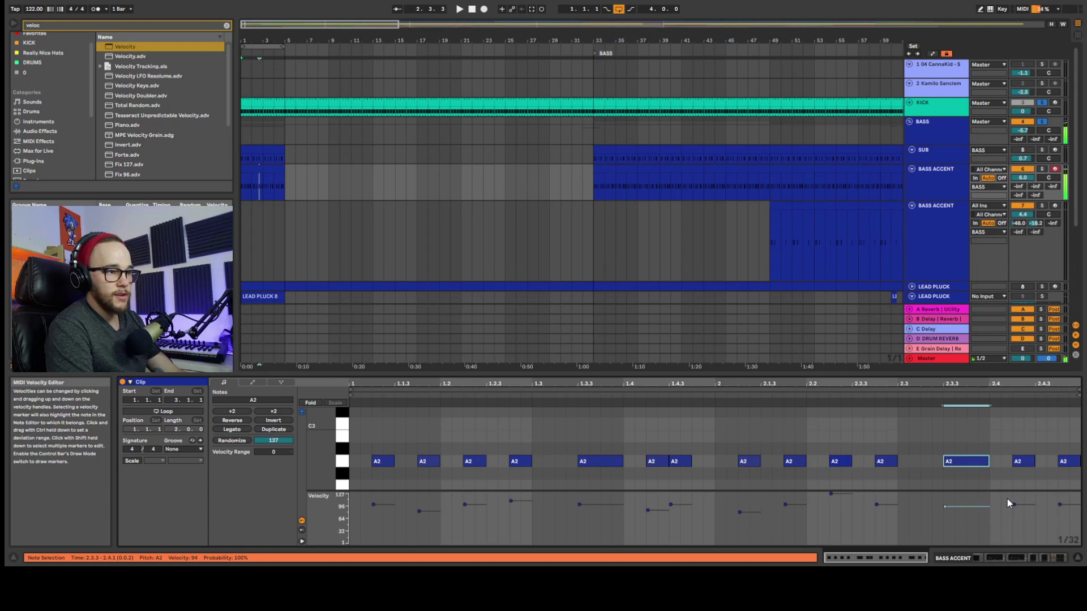
left_click_drag(1012, 505, 1069, 515)
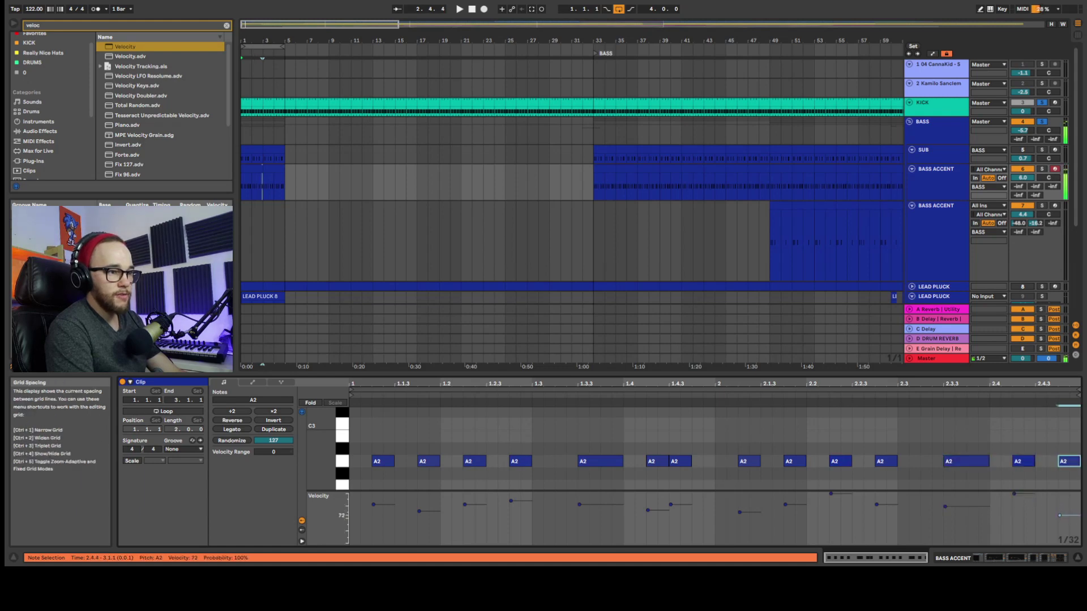
Color the first BASS ACCENT clip magenta to distinguish it from its unvaried copy
left_click(250, 165)
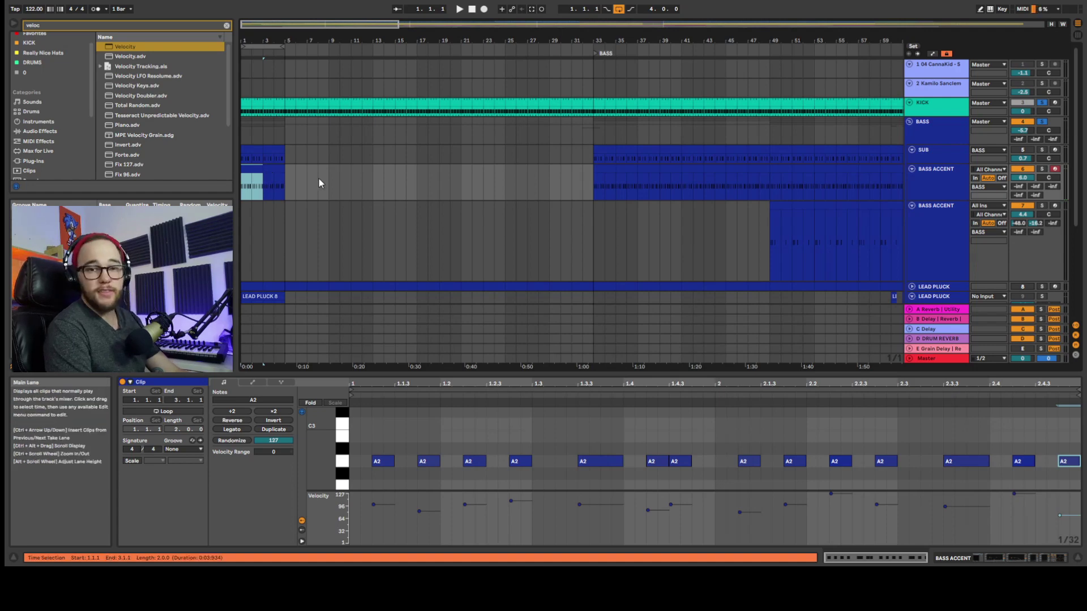
right_click(257, 175)
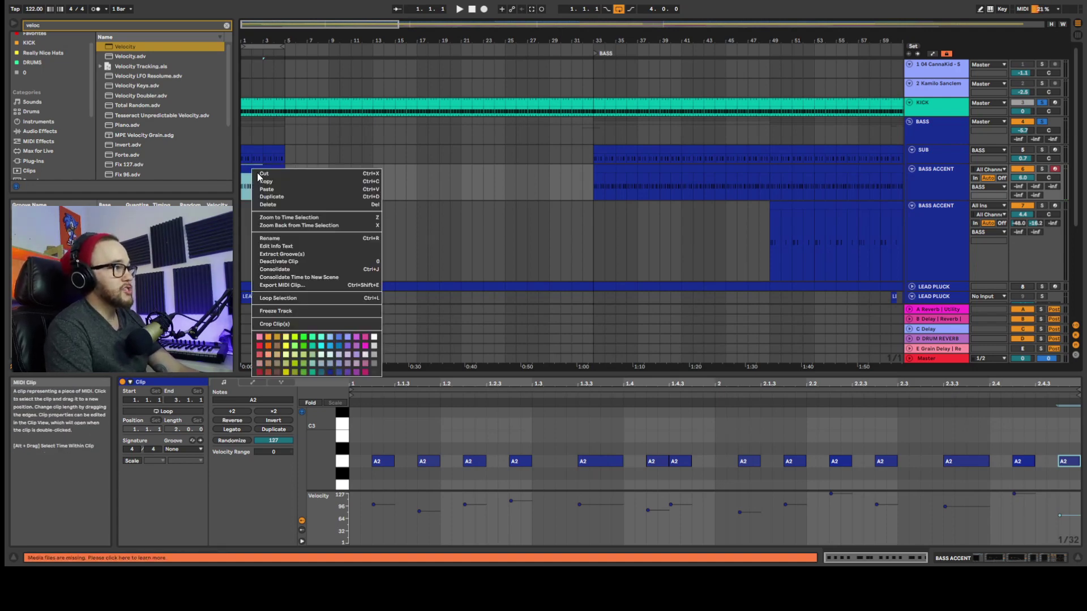
left_click(365, 346)
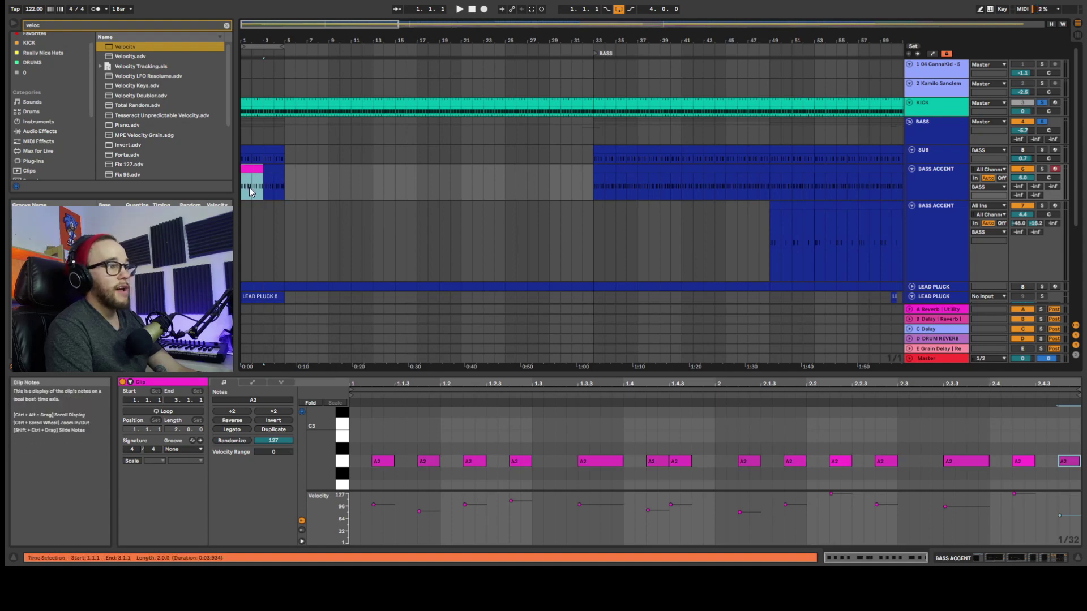
Inspect the second clip's note velocities and play both clips from 1.1.1 to compare them
left_click(275, 165)
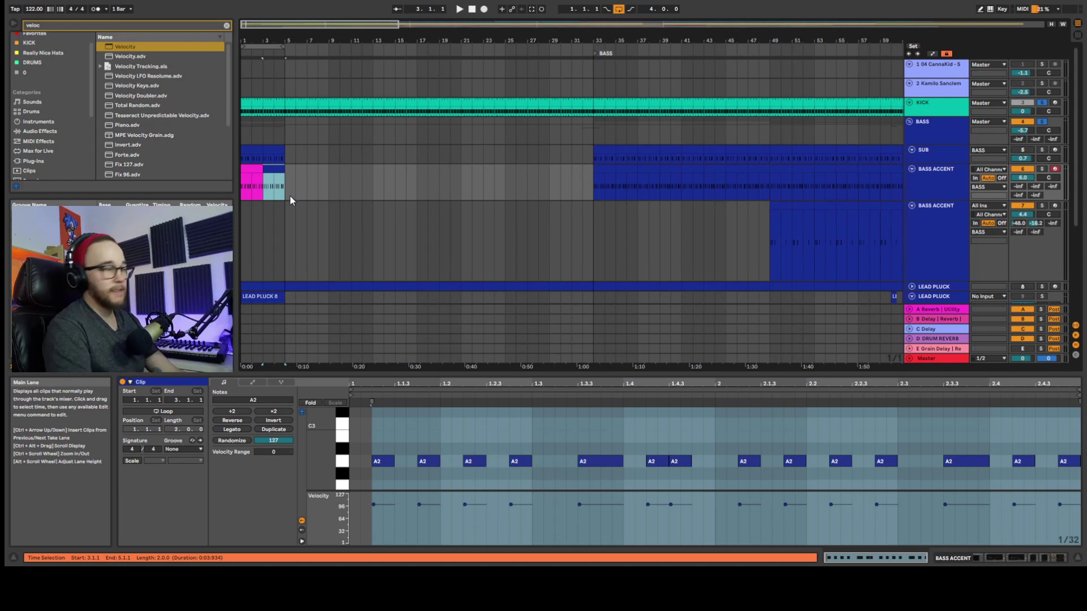
left_click(242, 183)
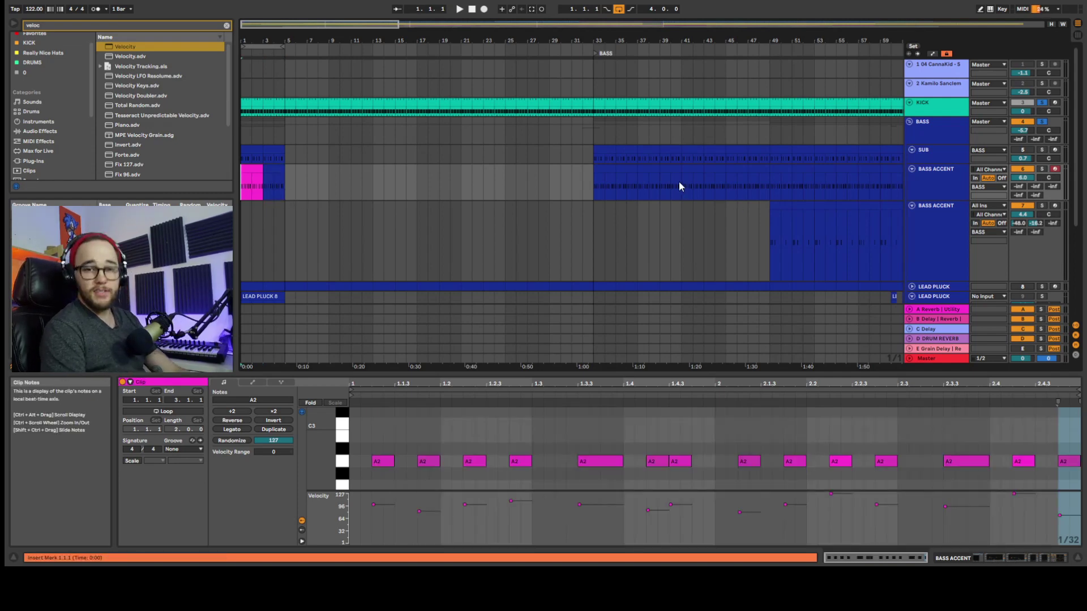
key("space")
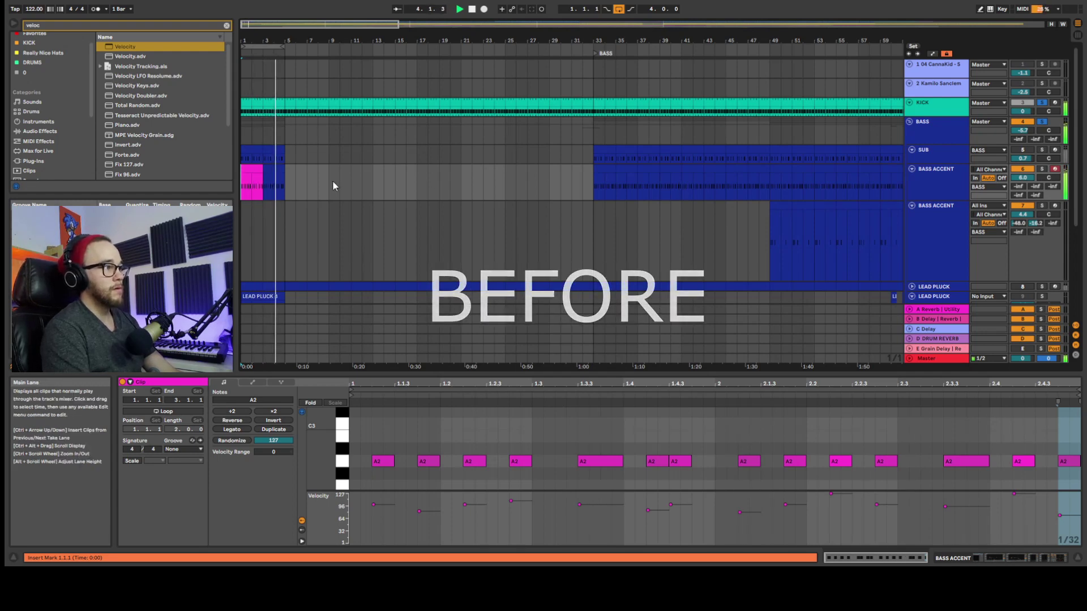
key("space")
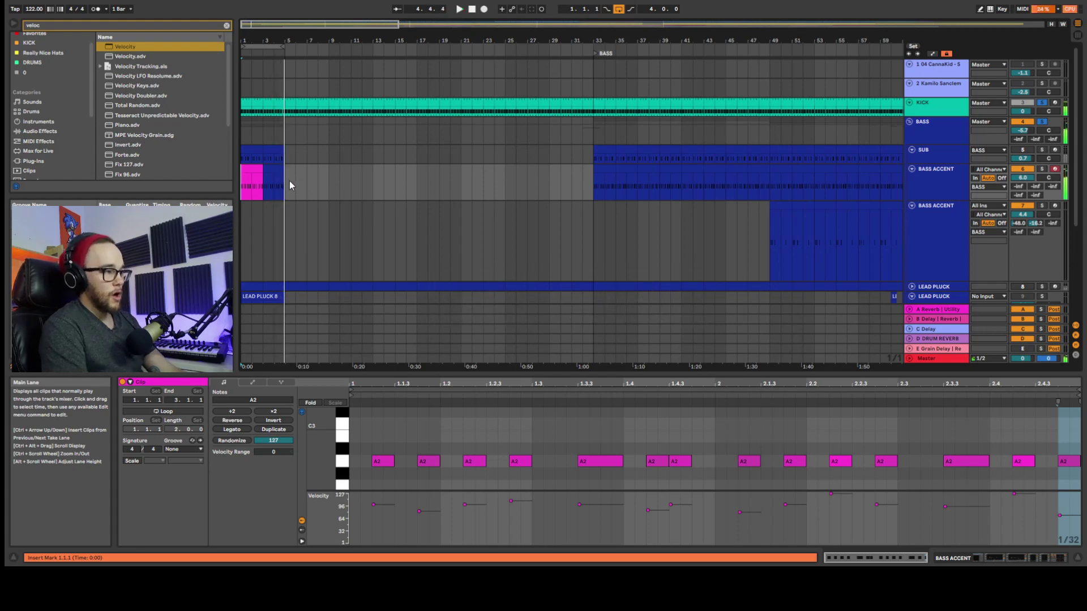
Open Serum on the BASS ACCENT track and play the magenta clip to watch how the Velo curve responds
left_click(942, 172)
double_click(942, 172)
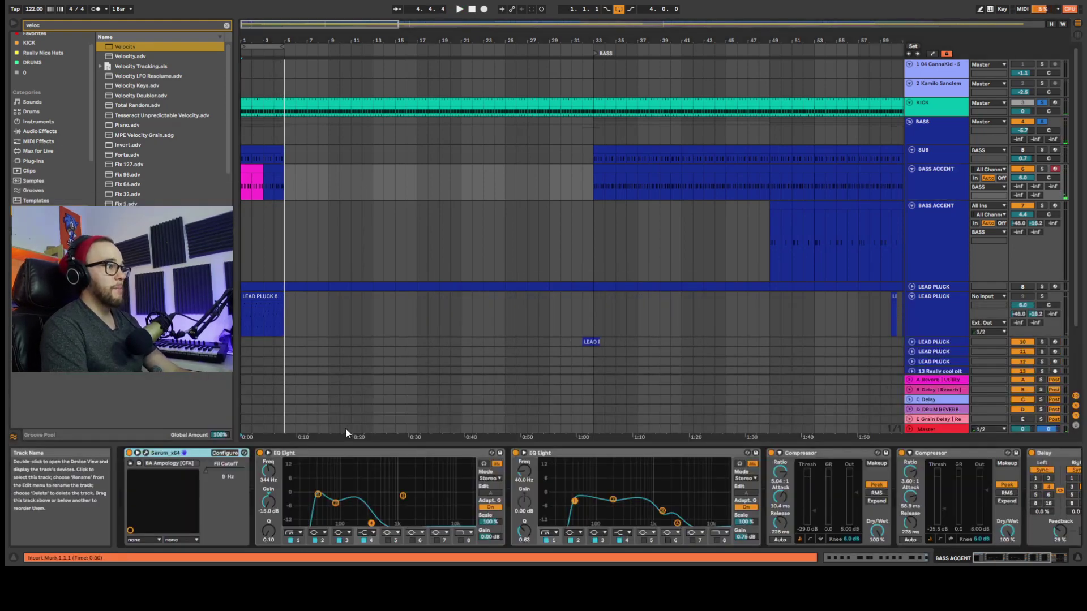
left_click(147, 452)
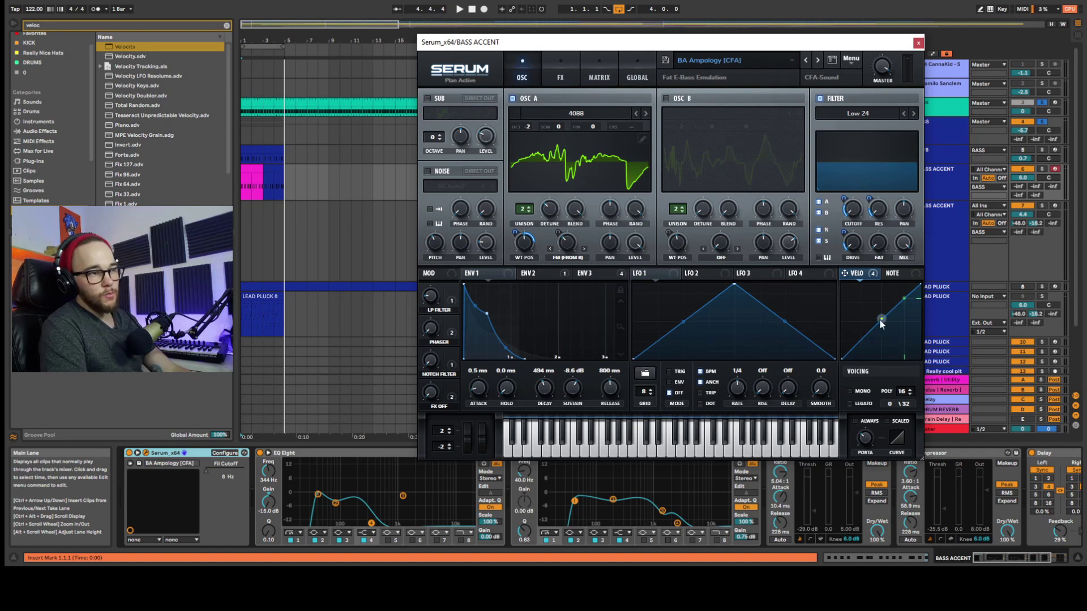
key("space")
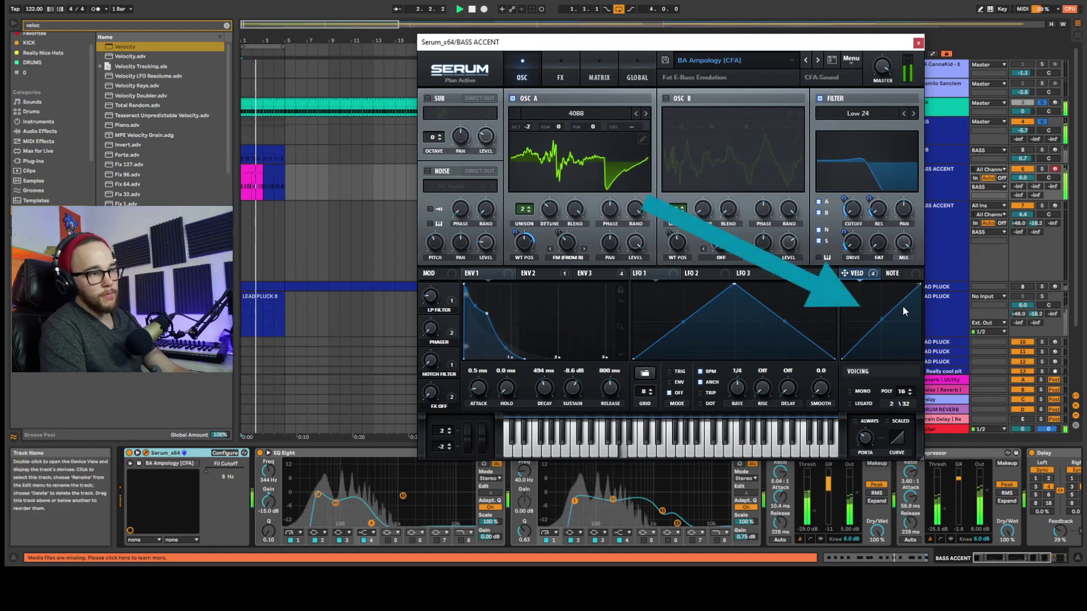
key("space")
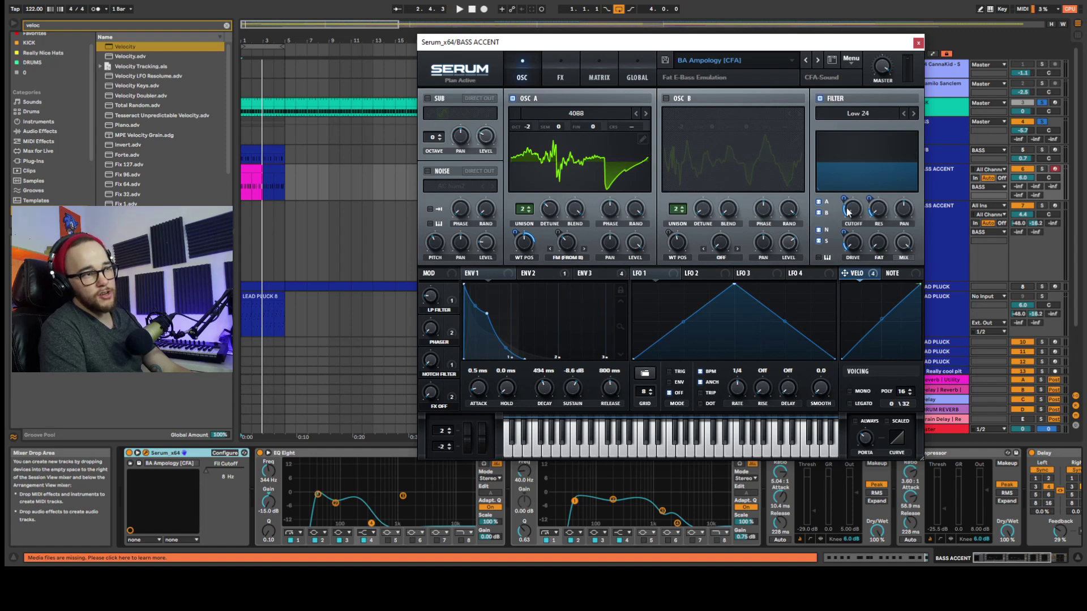
Bend Serum's Velo curve downward and play both clips from the start to hear the difference
mouse_move(846, 212)
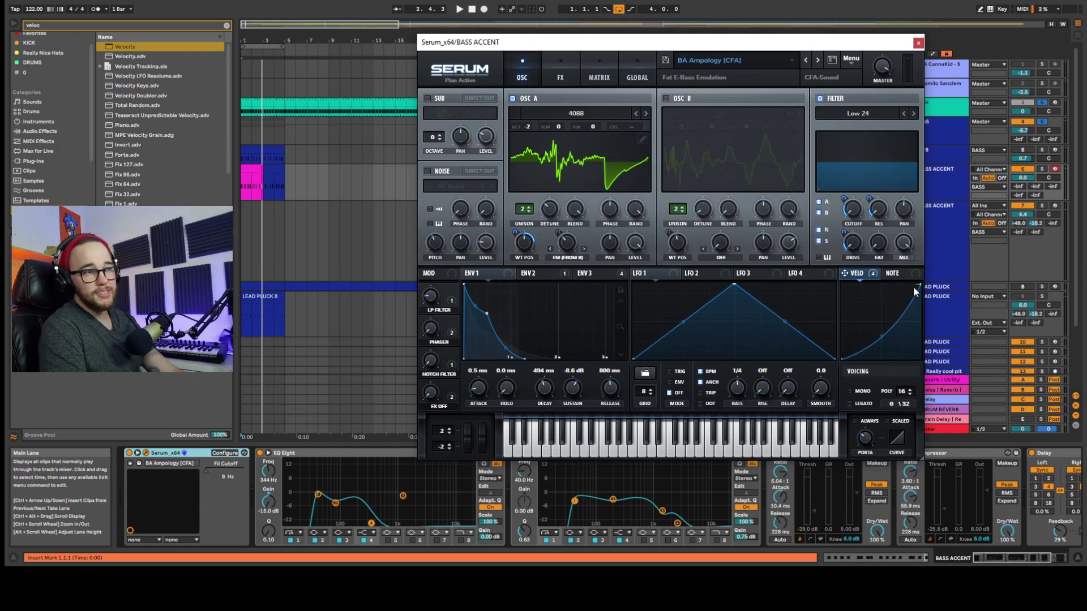
left_click(243, 188)
key("space")
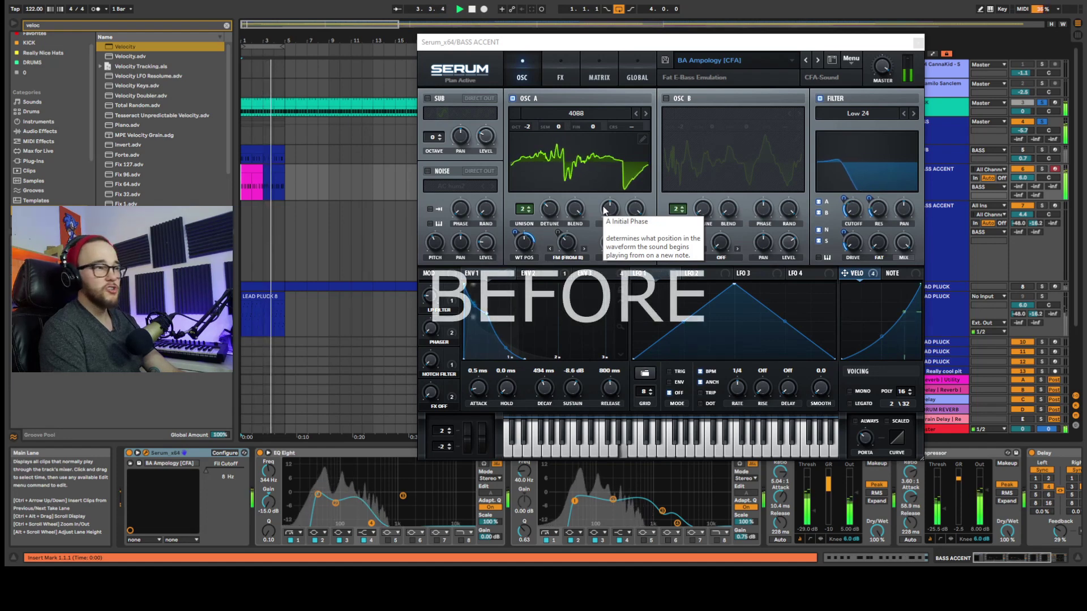
key("space")
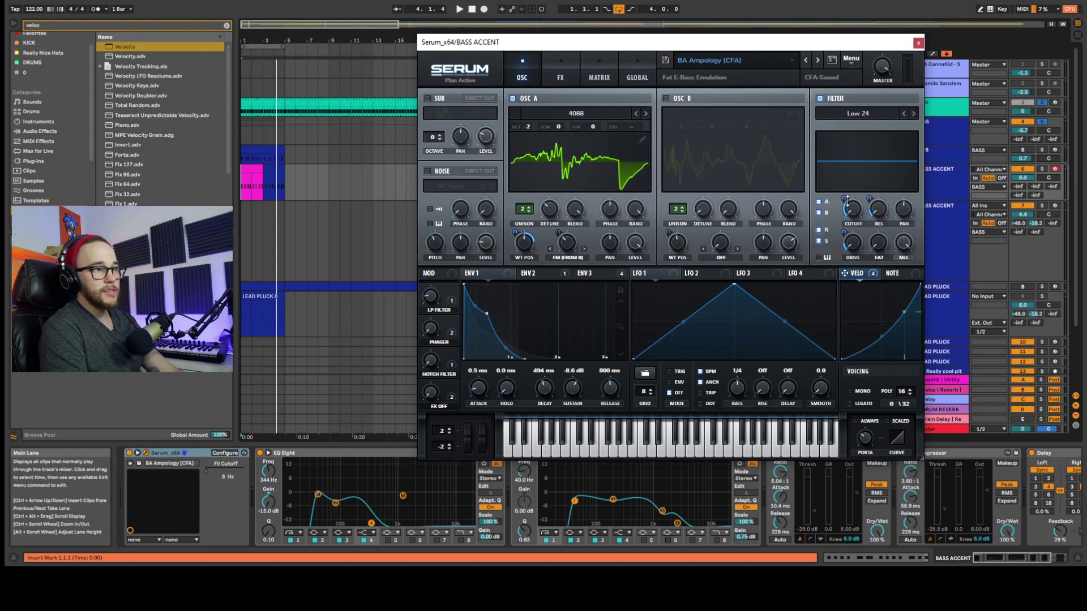
Set the Velo modulation amount on the filter cutoff to 33 and play both clips to compare them
left_click_drag(846, 201, 844, 200)
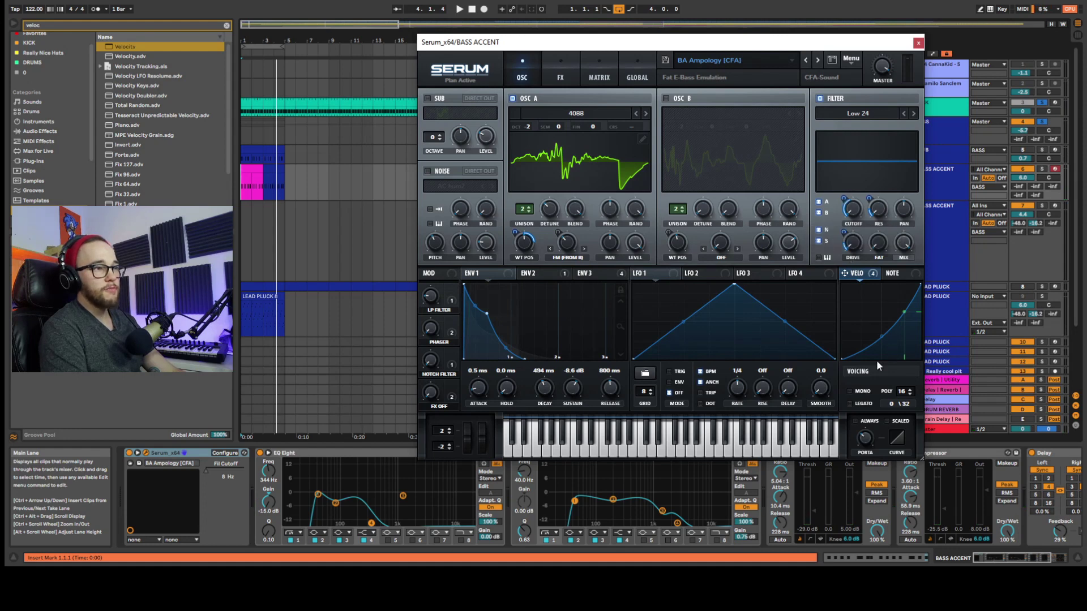
key("space")
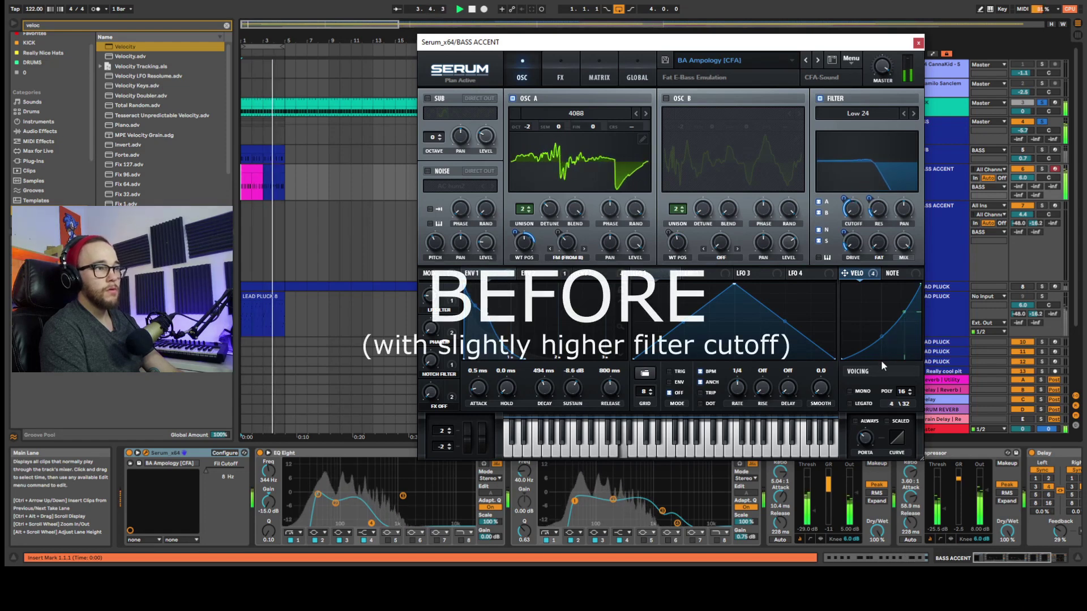
key("space")
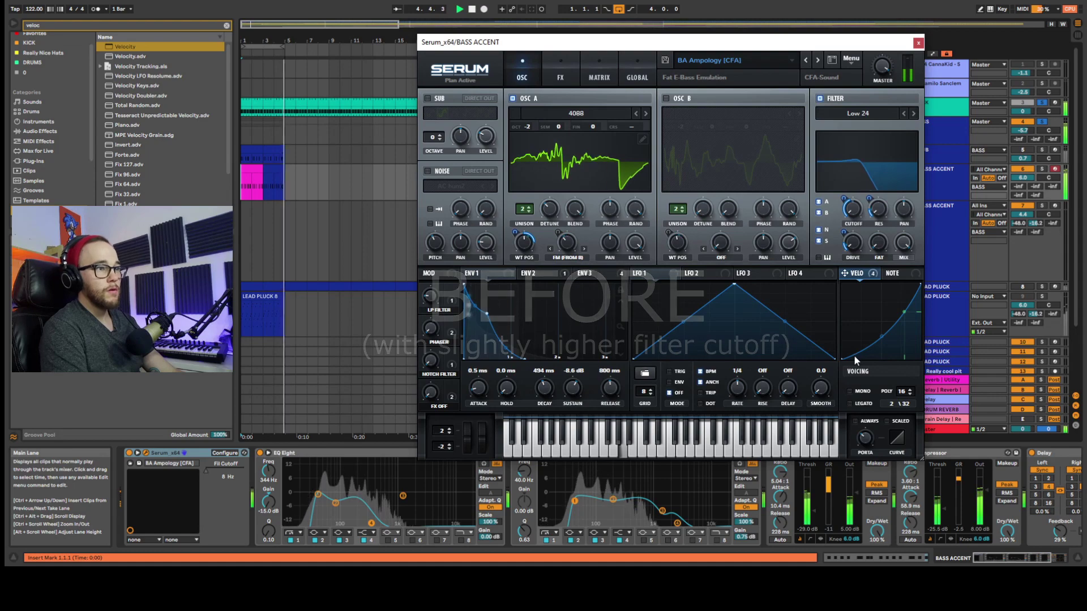
left_click(251, 169)
left_click(267, 186)
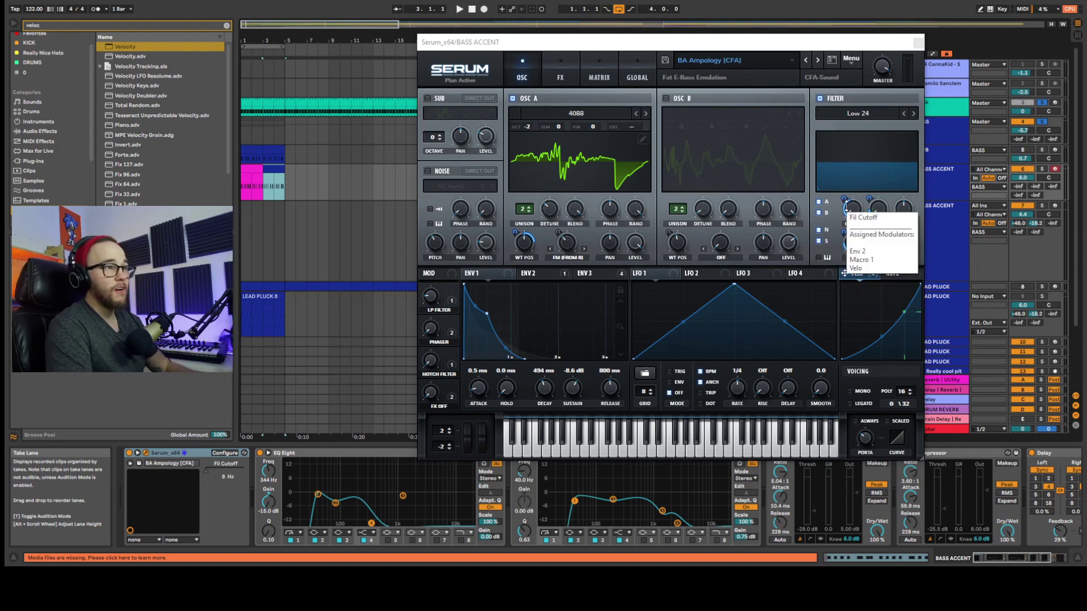
left_click(844, 202)
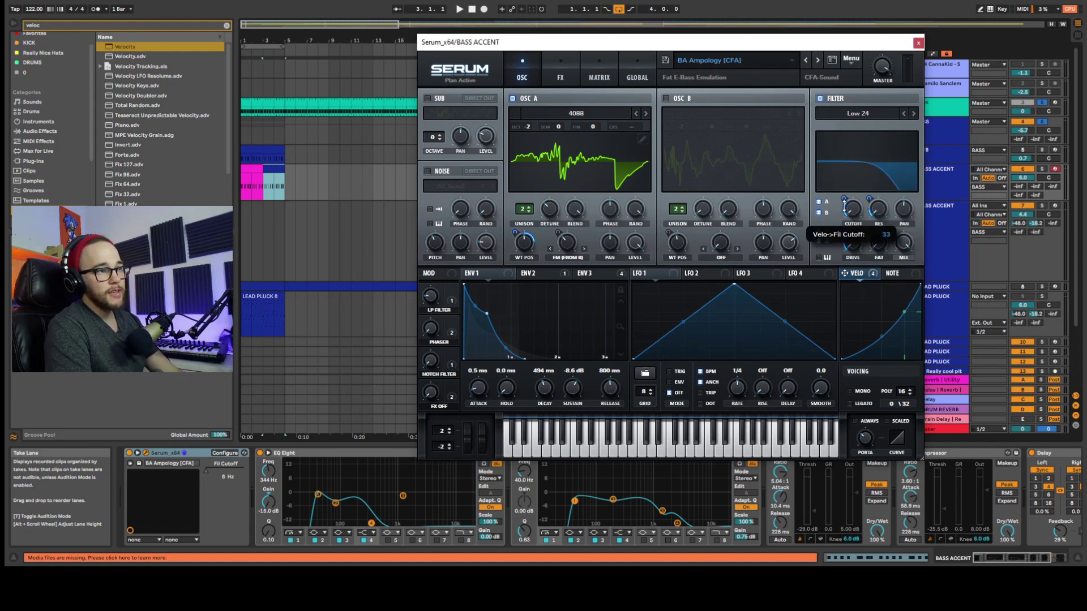
Try replacing the second clip with a copy of the magenta clip and lowering the velocities of its 1.3.3 and last notes
left_click(256, 172)
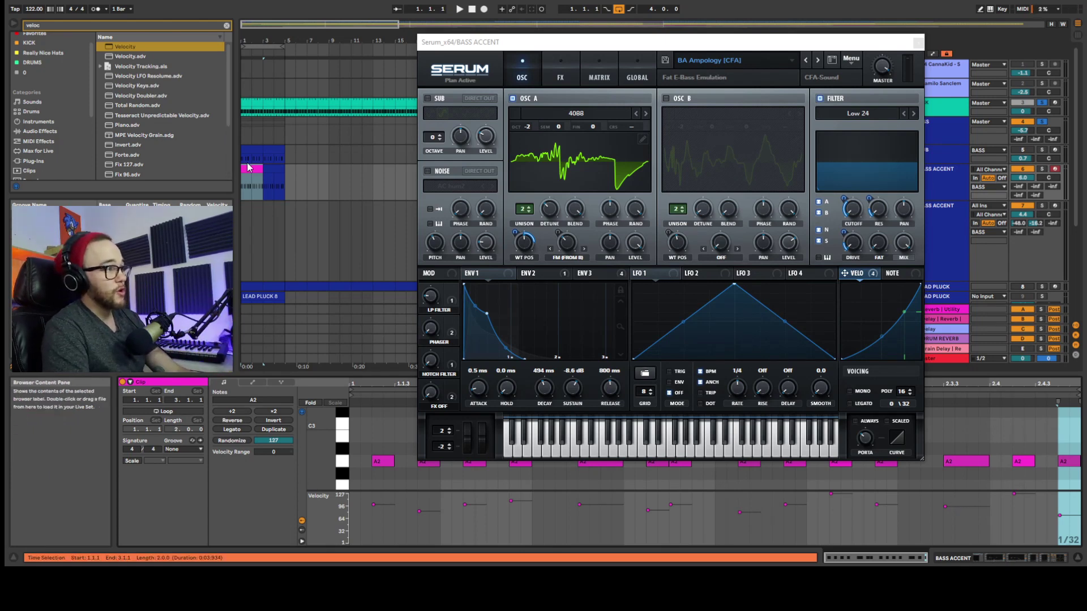
left_click(270, 182)
left_click(270, 183)
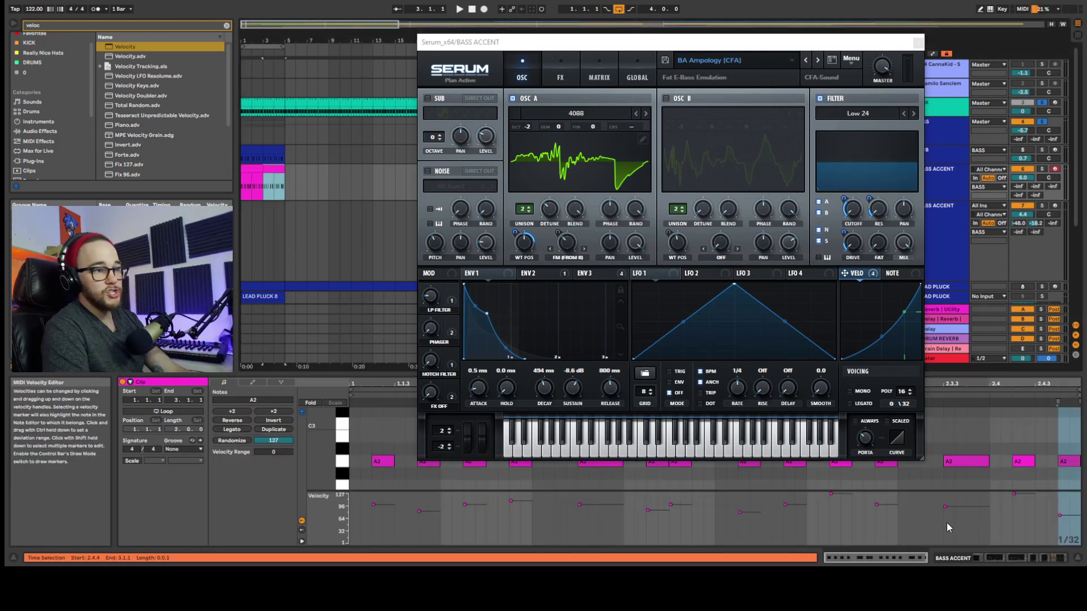
left_click_drag(606, 506, 609, 512)
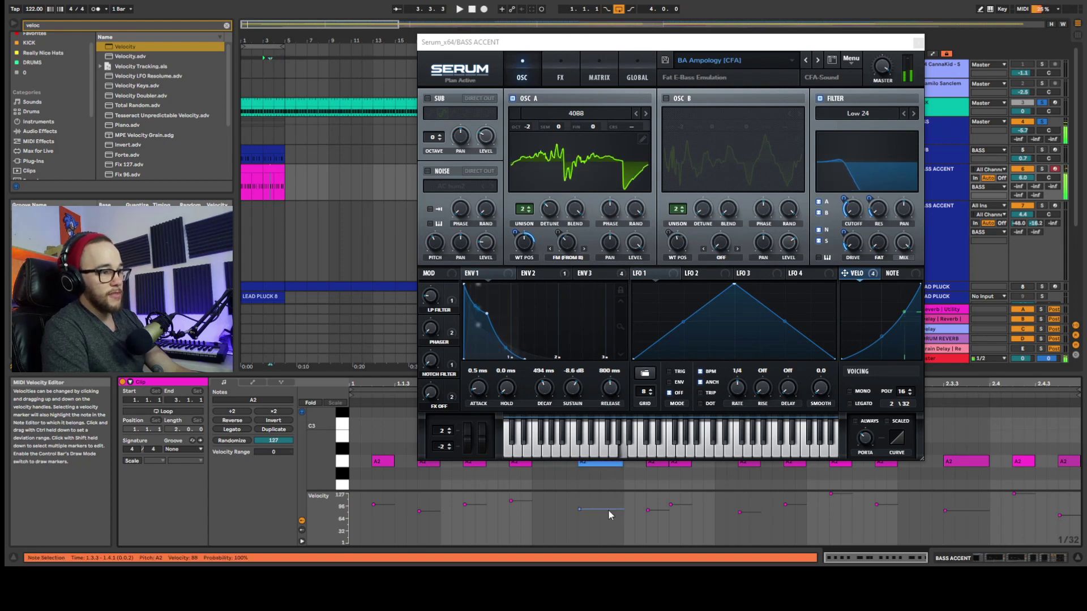
left_click_drag(1051, 515, 1051, 519)
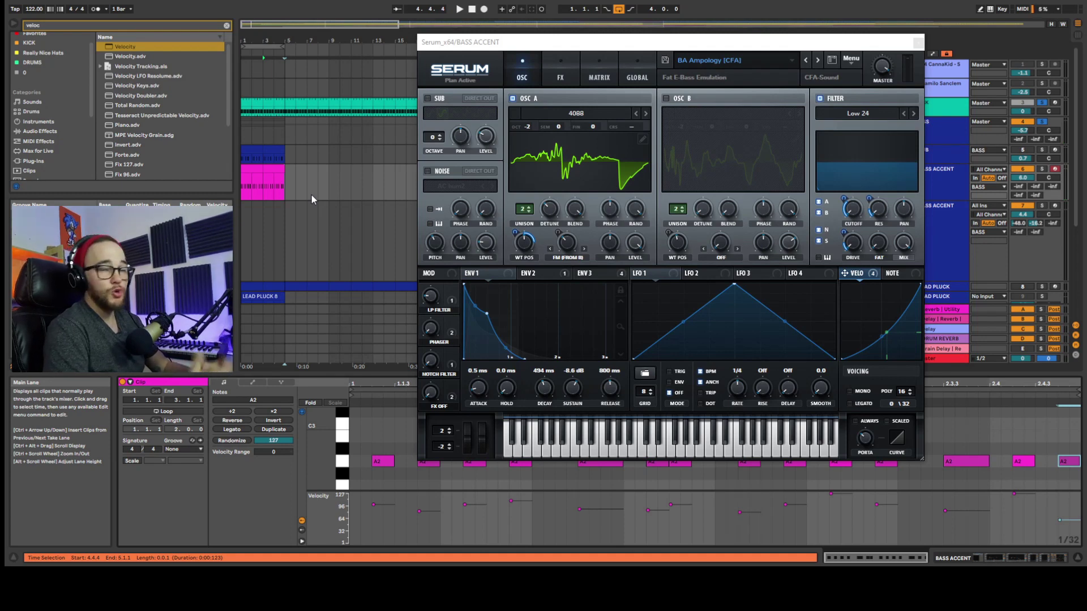
Add the Velocity MIDI effect before Serum on the BASS ACCENT track and open the unvaried second clip's notes
key("ctrl+f")
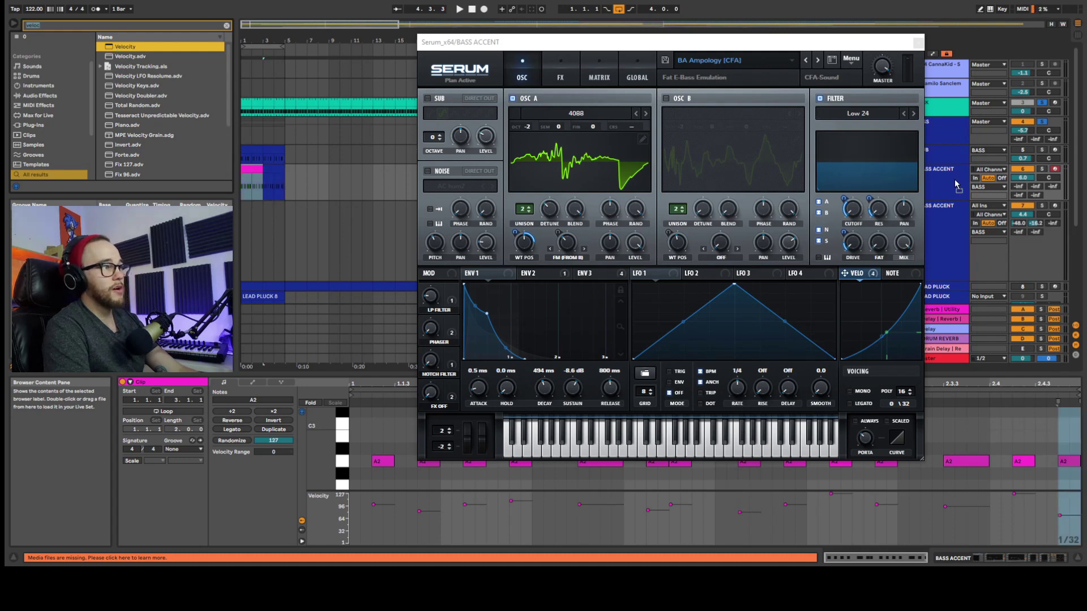
left_click(942, 185)
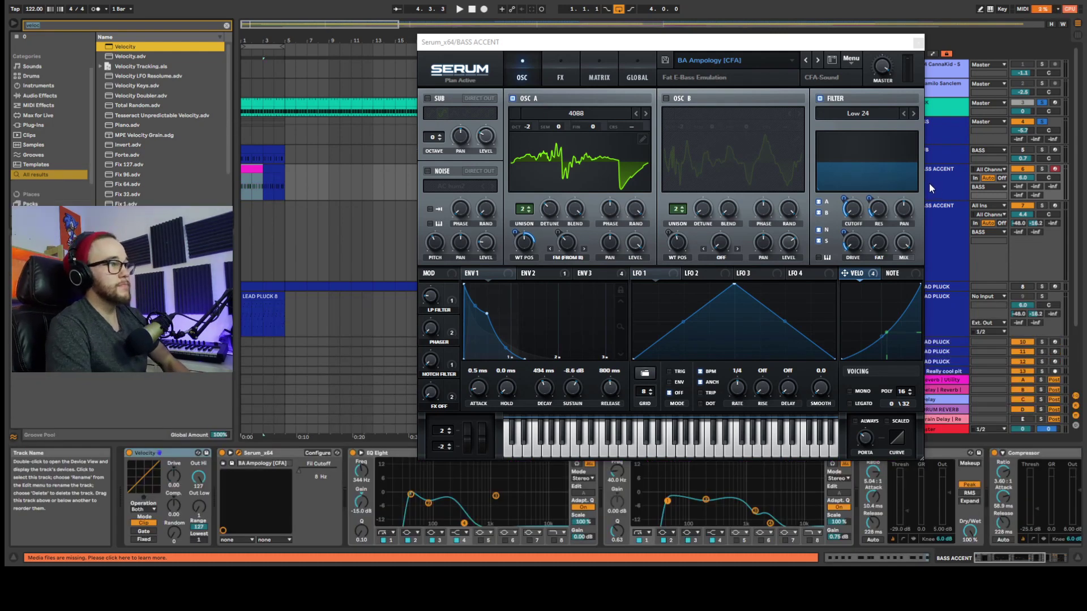
left_click(279, 168)
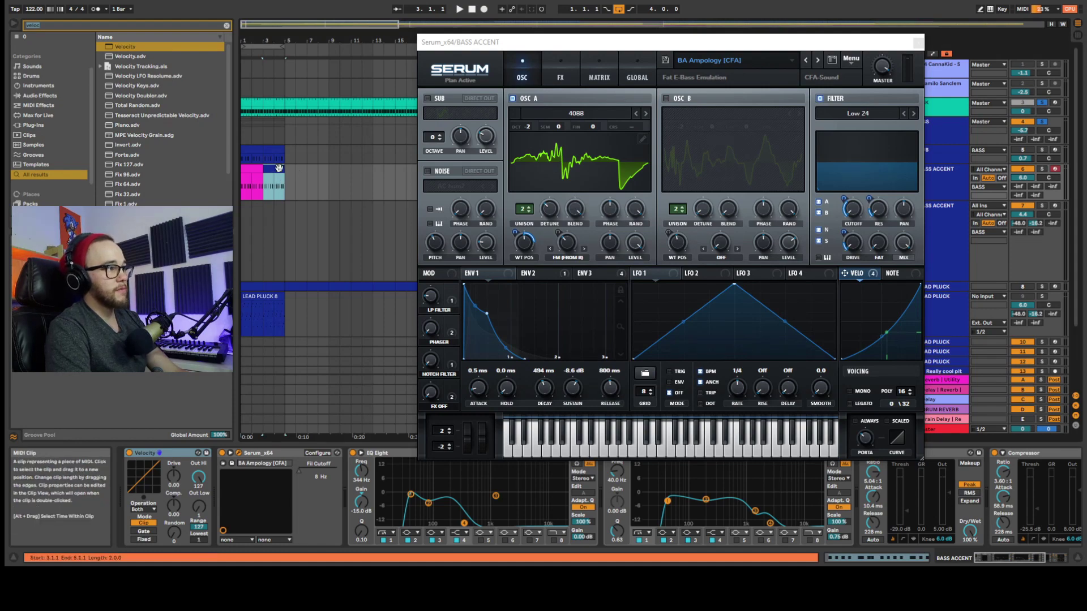
double_click(279, 168)
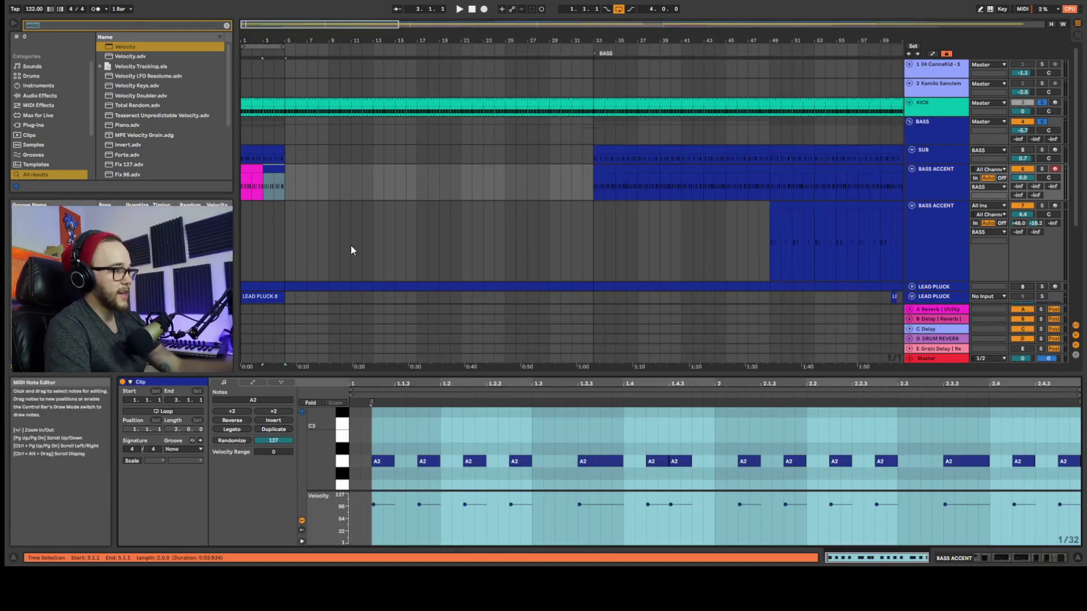
left_click(276, 169)
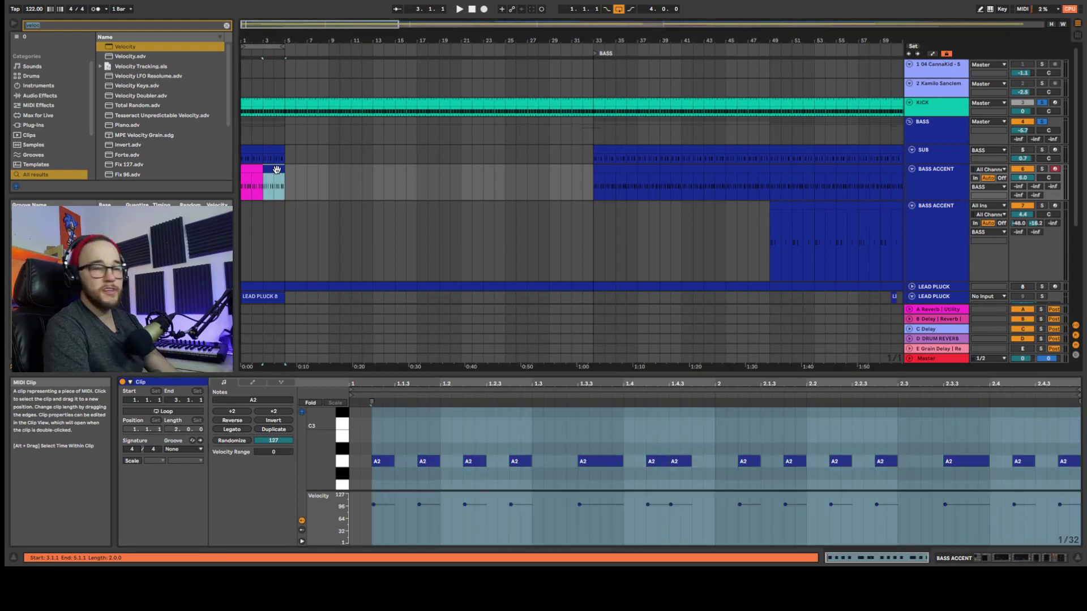
Replace the magenta BASS ACCENT clip with a copy of the unvaried clip and set the Velocity effect's Random amount to 20
left_click(249, 178)
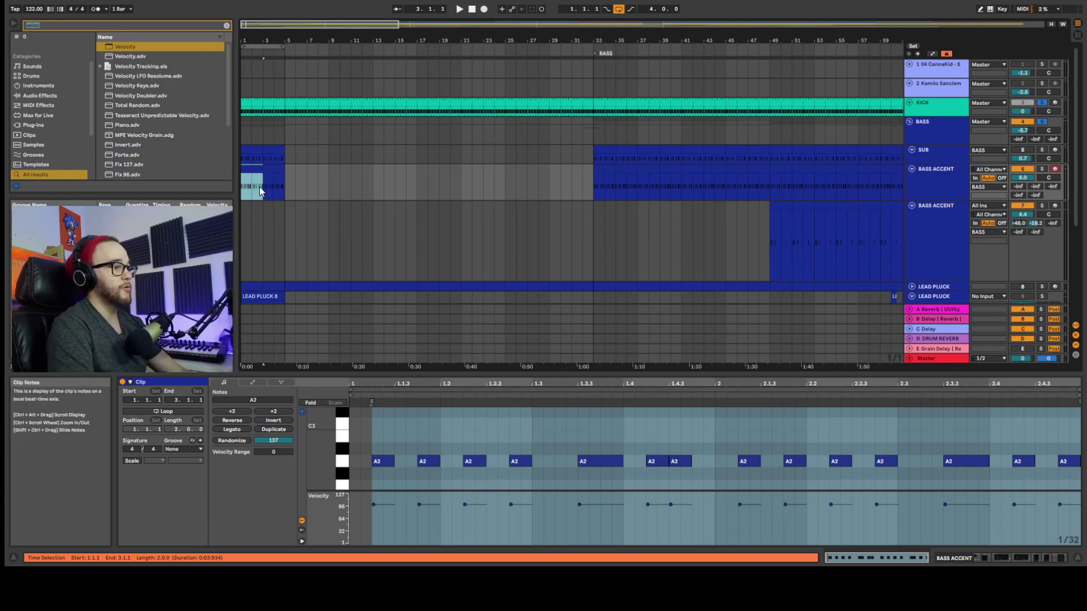
left_click(935, 189)
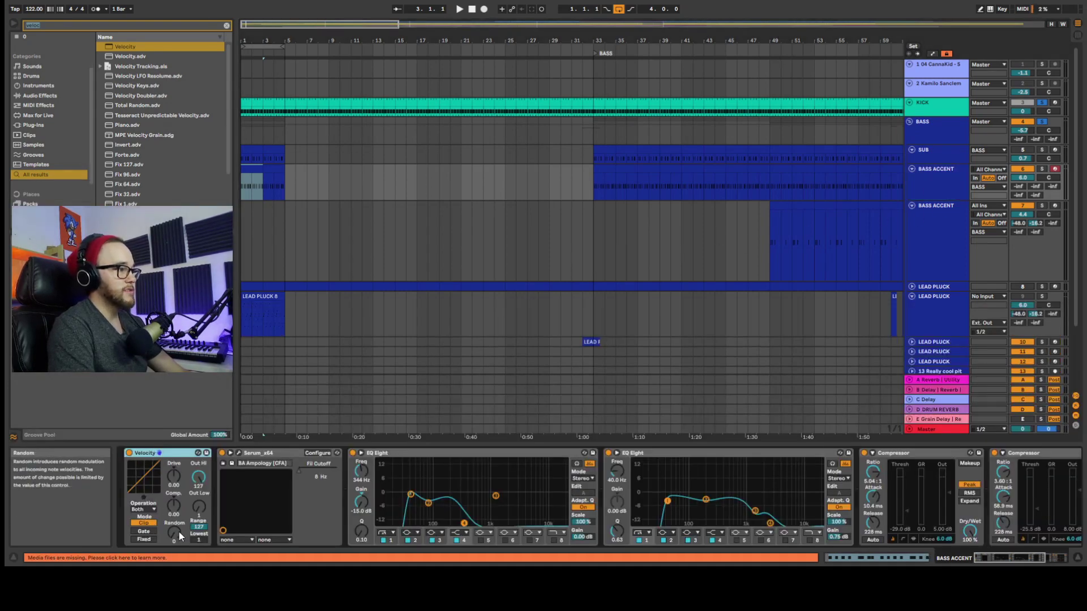
left_click_drag(175, 533, 175, 527)
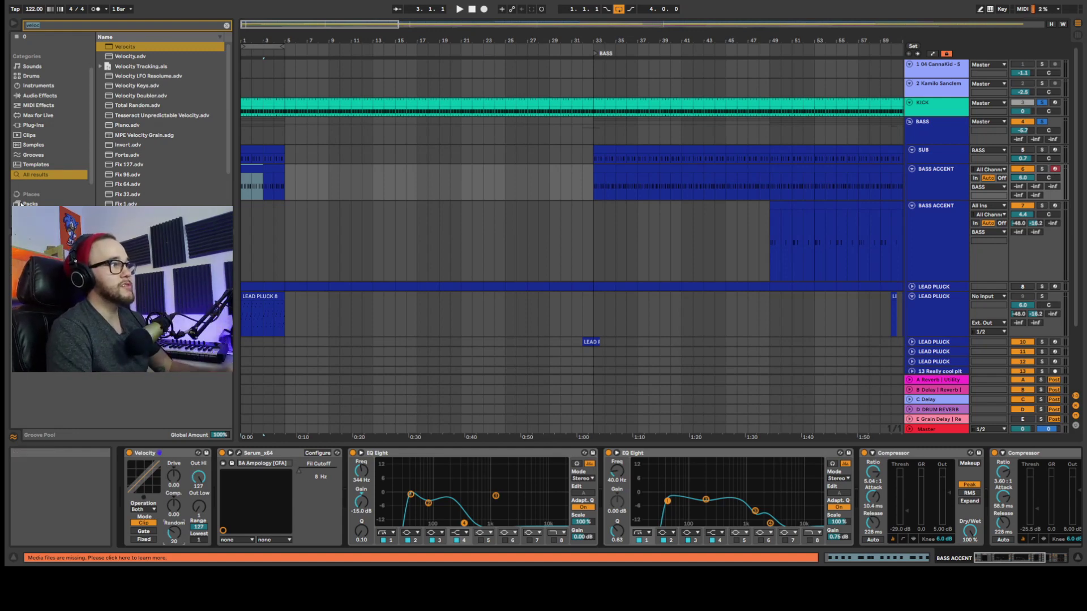
Play the unvaried first clip with Serum open and compare its flat note velocities with the randomized values on the Velo curve
double_click(250, 169)
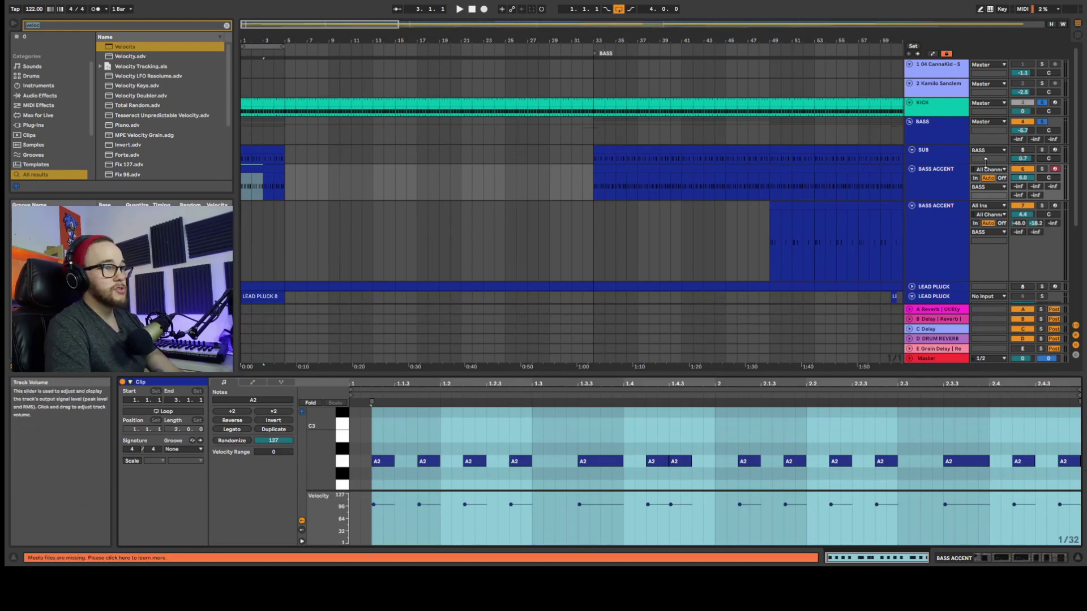
key("shift+Tab")
left_click(239, 452)
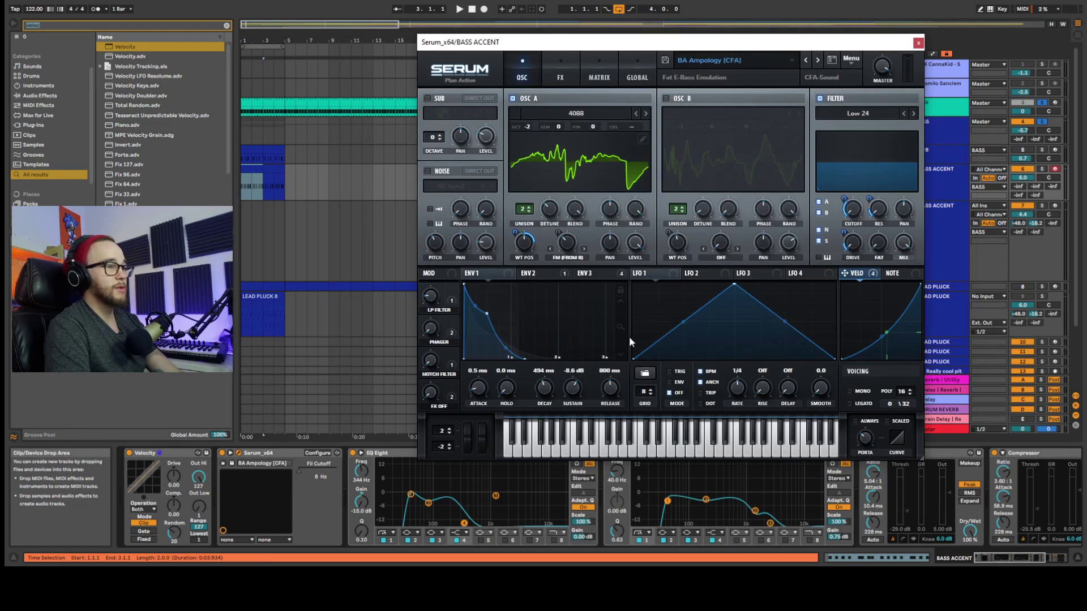
key("space")
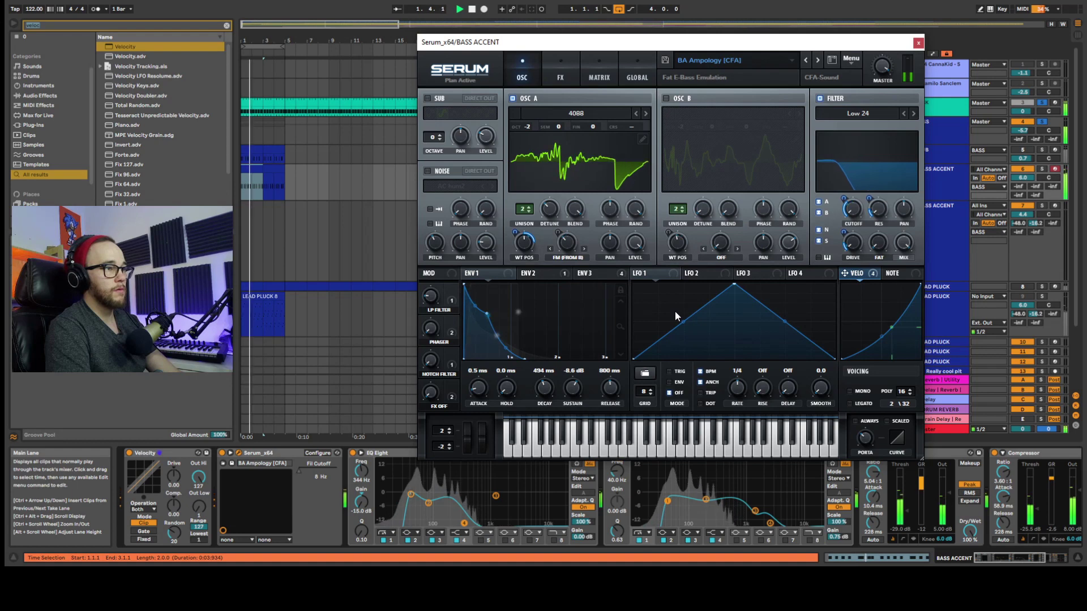
double_click(257, 168)
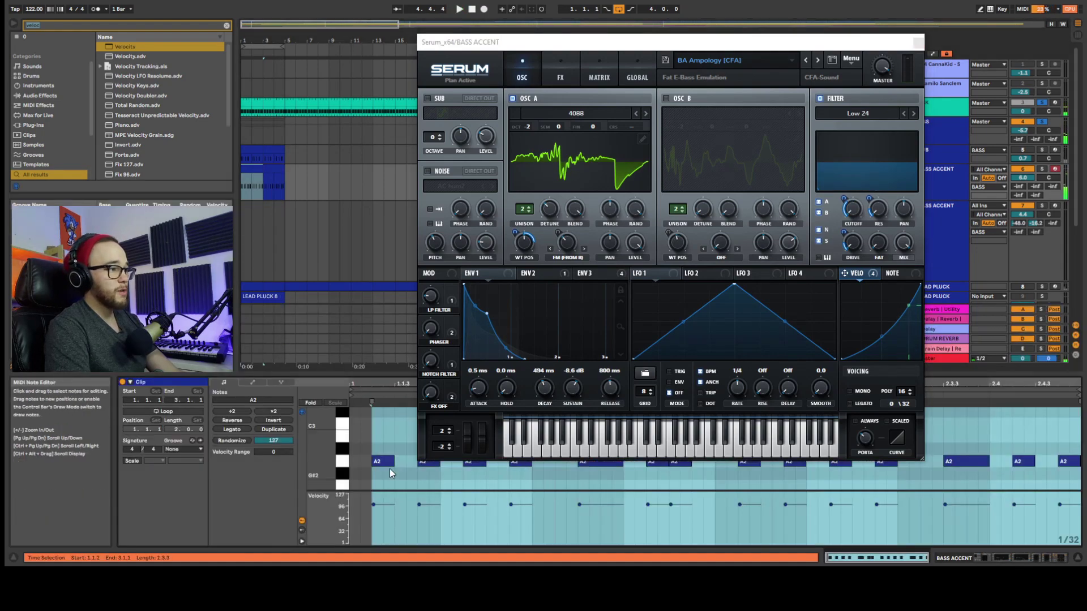
left_click(373, 502)
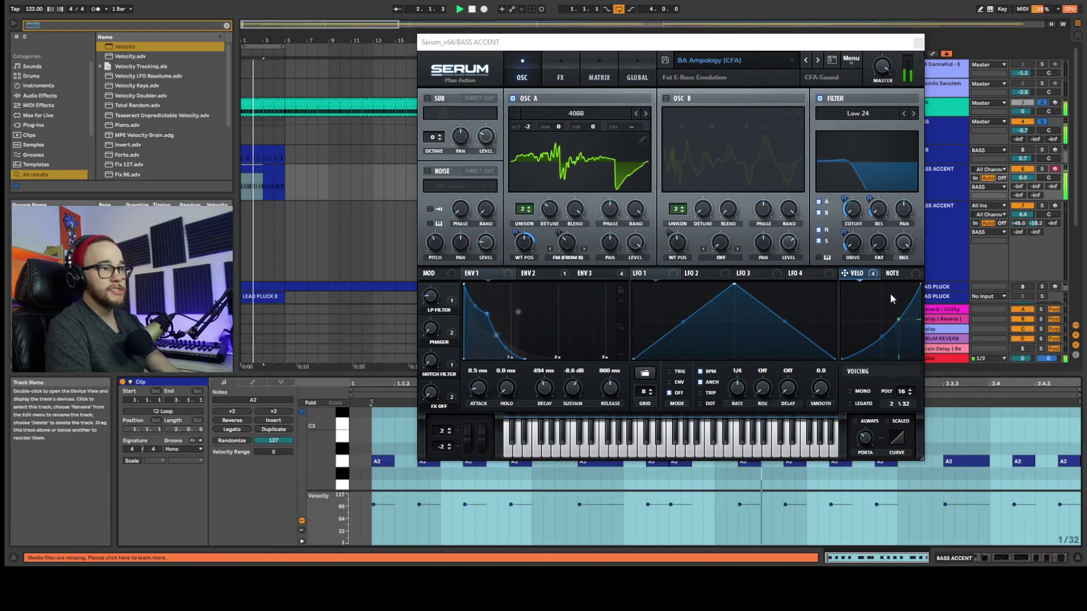
key("space")
left_click(918, 42)
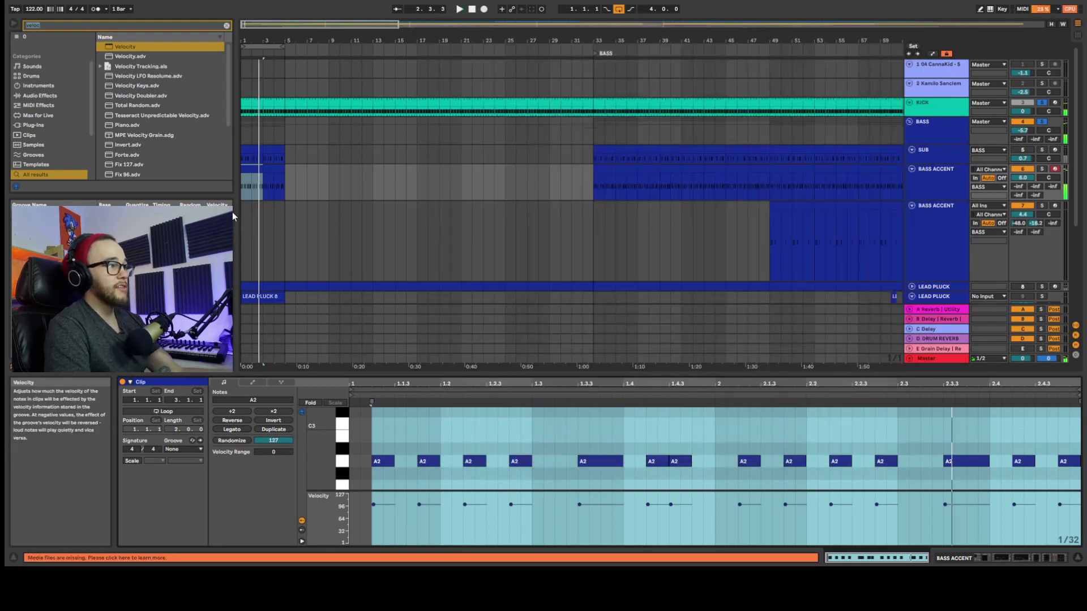
Adjust the Velocity effect's output range while playing the clip, ending with Out Hi at 122
double_click(936, 186)
double_click(256, 169)
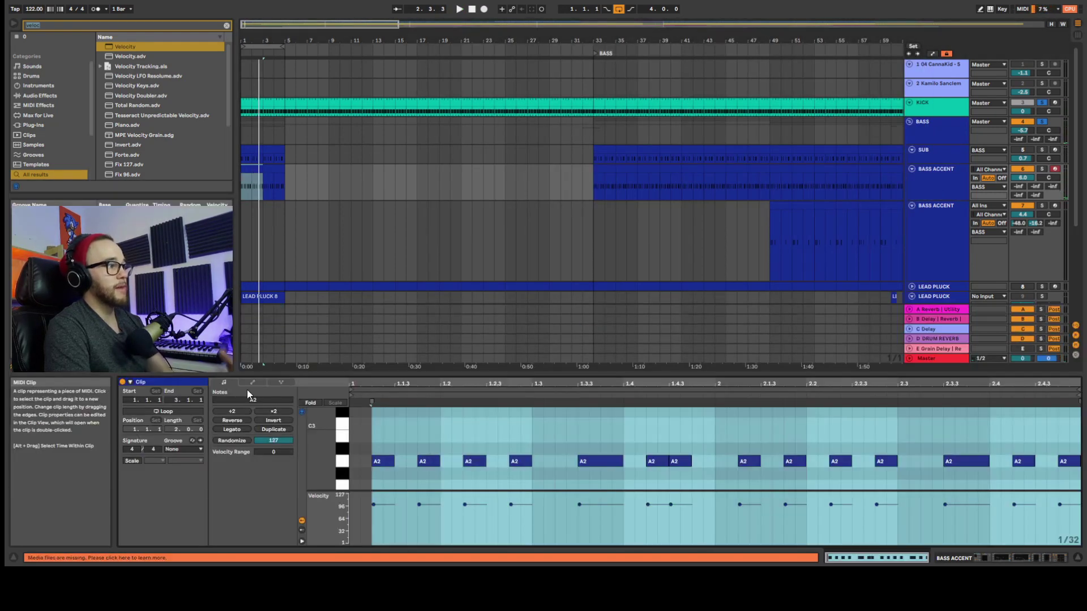
key("shift+Tab")
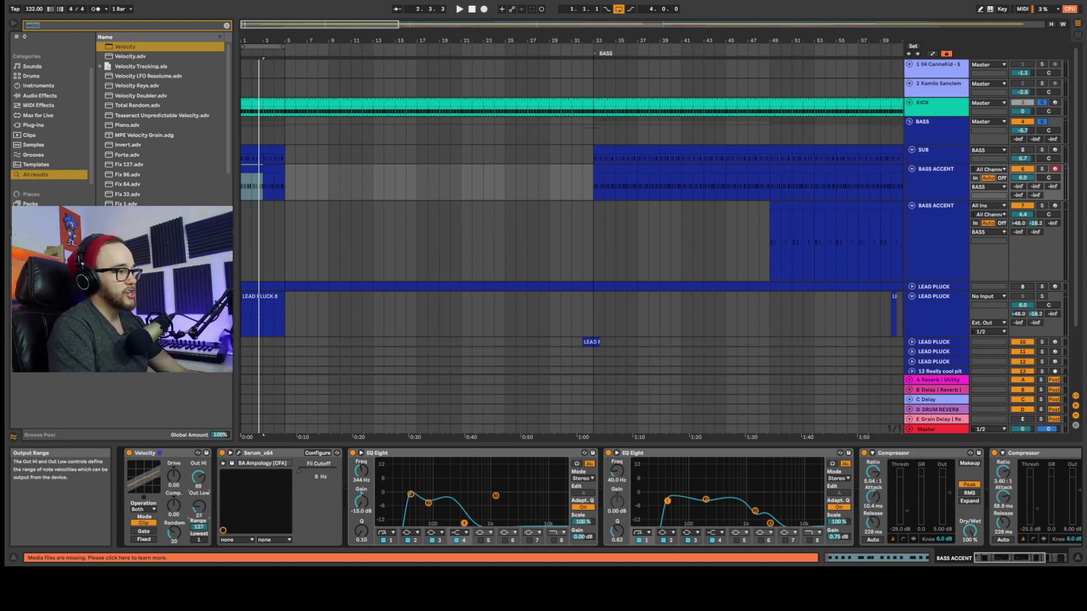
left_click(237, 452)
key("space")
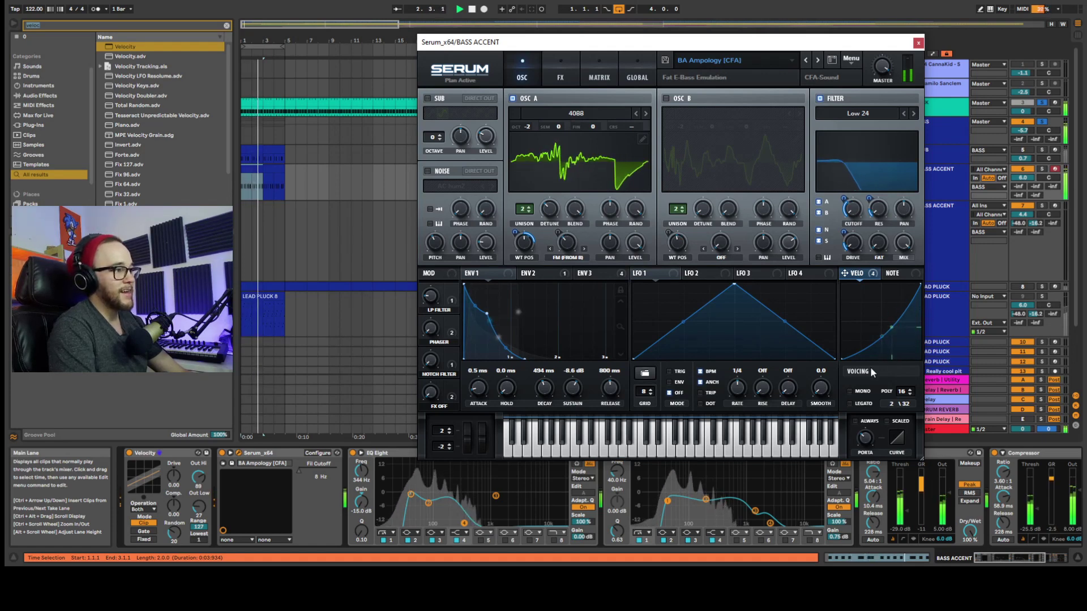
left_click_drag(198, 477, 205, 440)
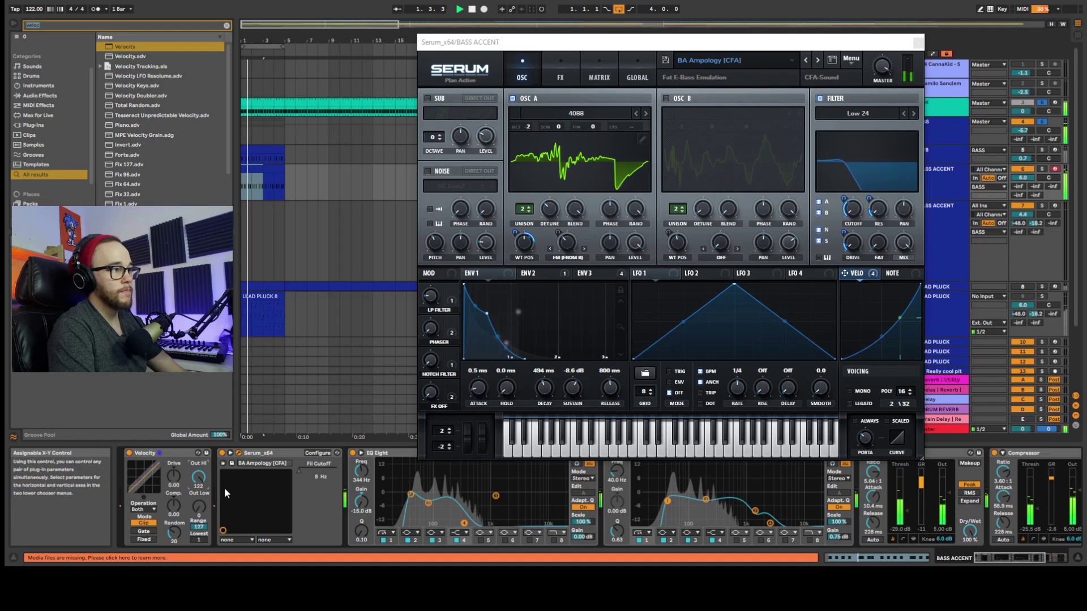
key("space")
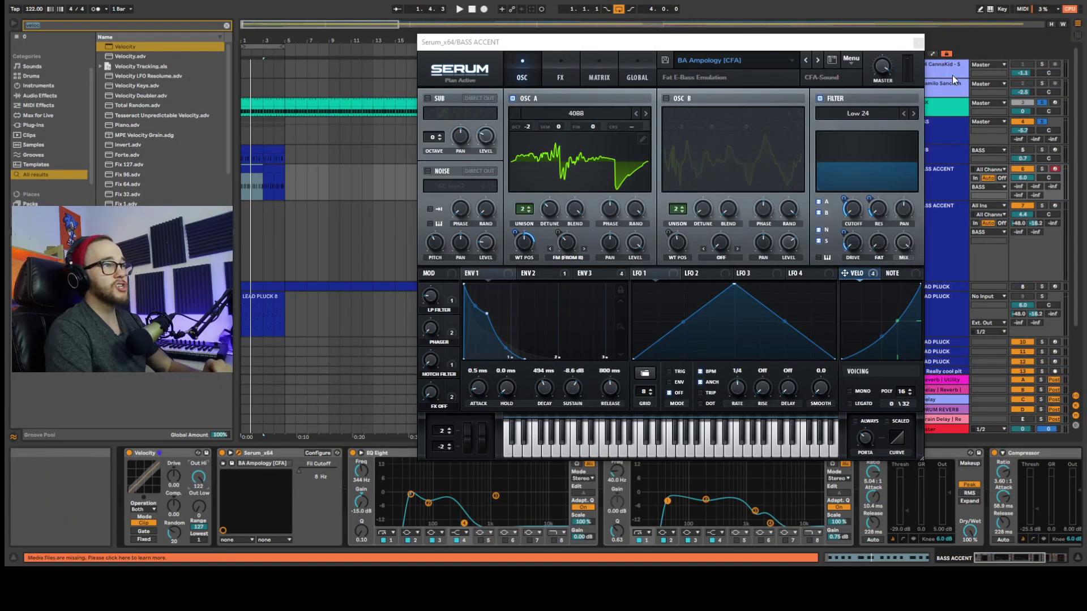
left_click(917, 43)
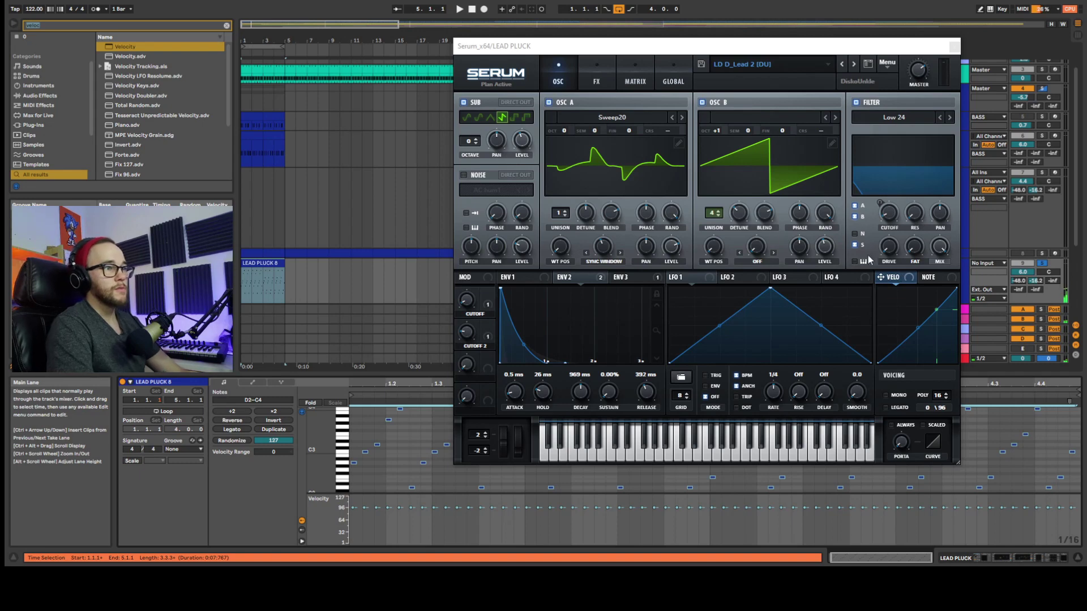
Play the LEAD PLUCK clip, map Velo to oscillator A's wavetable position at 76, and set its unison to 3
left_click(369, 518)
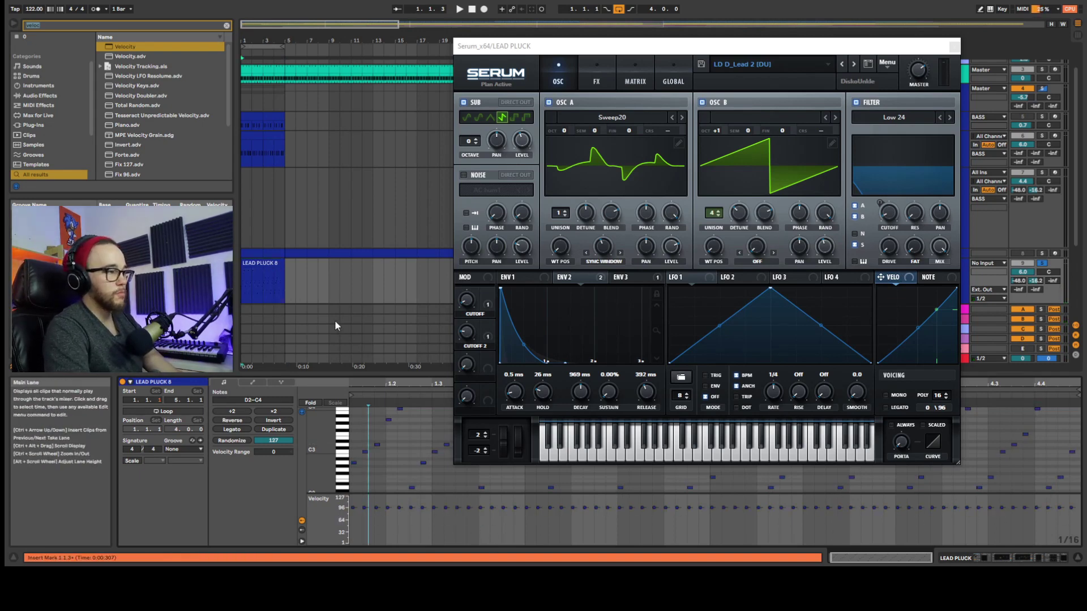
key("space")
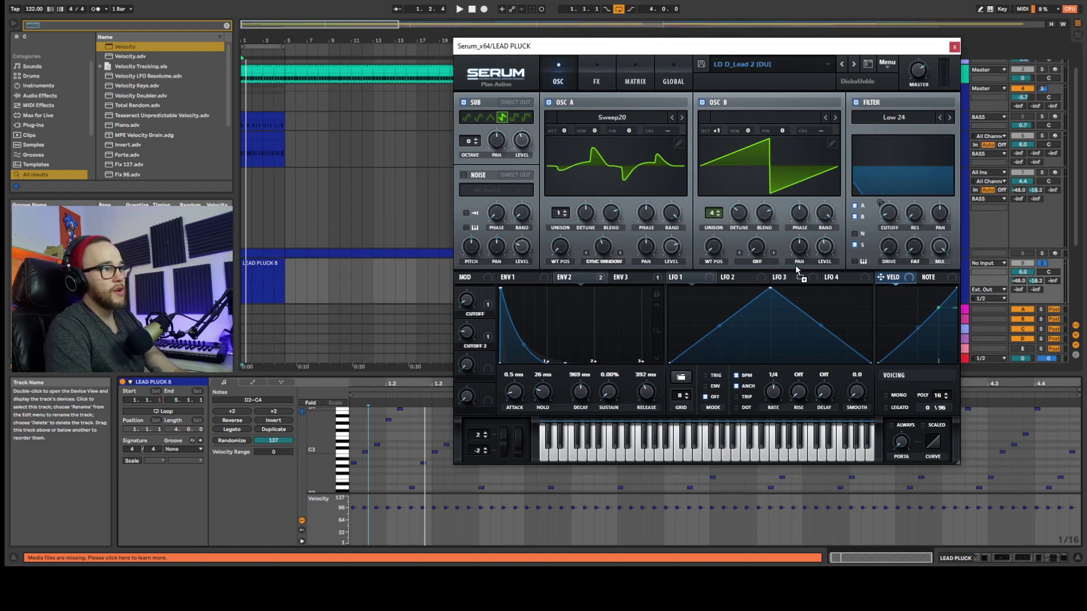
mouse_move(555, 244)
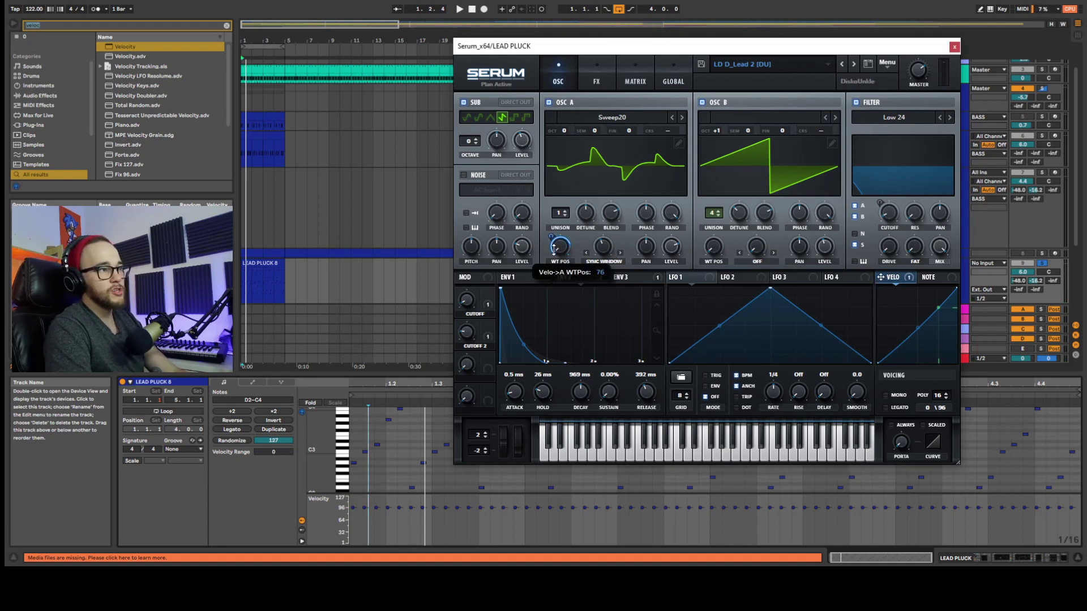
left_click(565, 211)
left_click(565, 211)
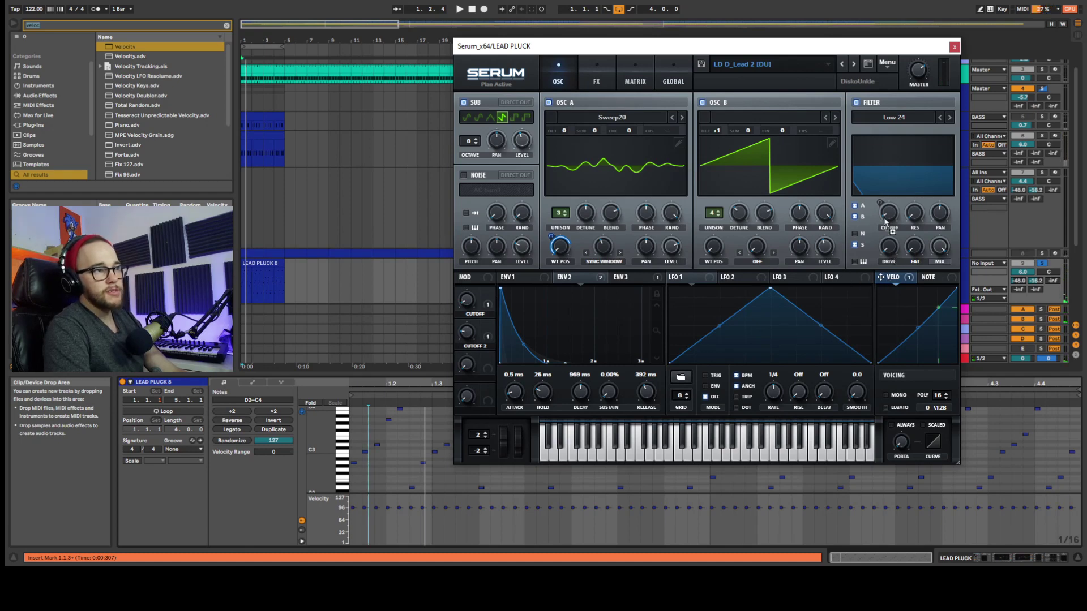
Map Velo to the LEAD PLUCK filter's cutoff, resonance and pan, and play the clip to hear the modulation
left_click_drag(880, 202, 878, 216)
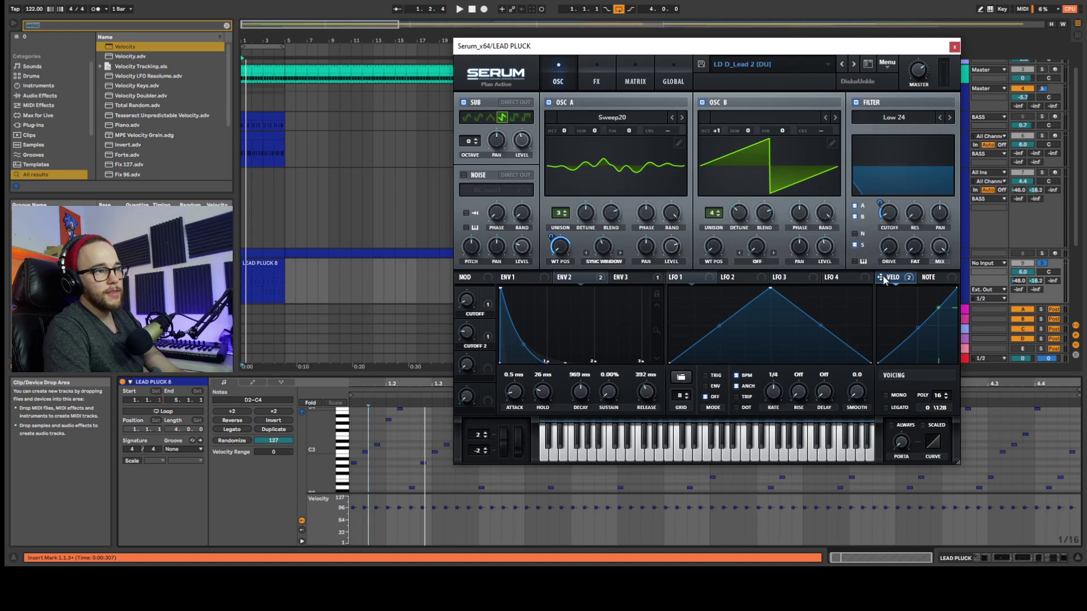
left_click_drag(914, 216, 913, 216)
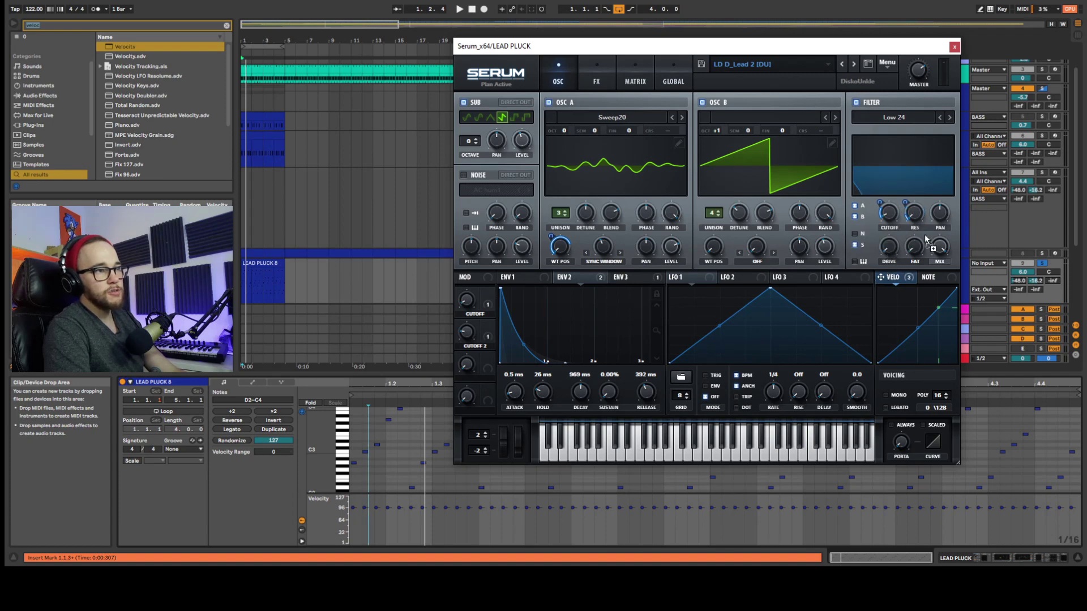
mouse_move(931, 212)
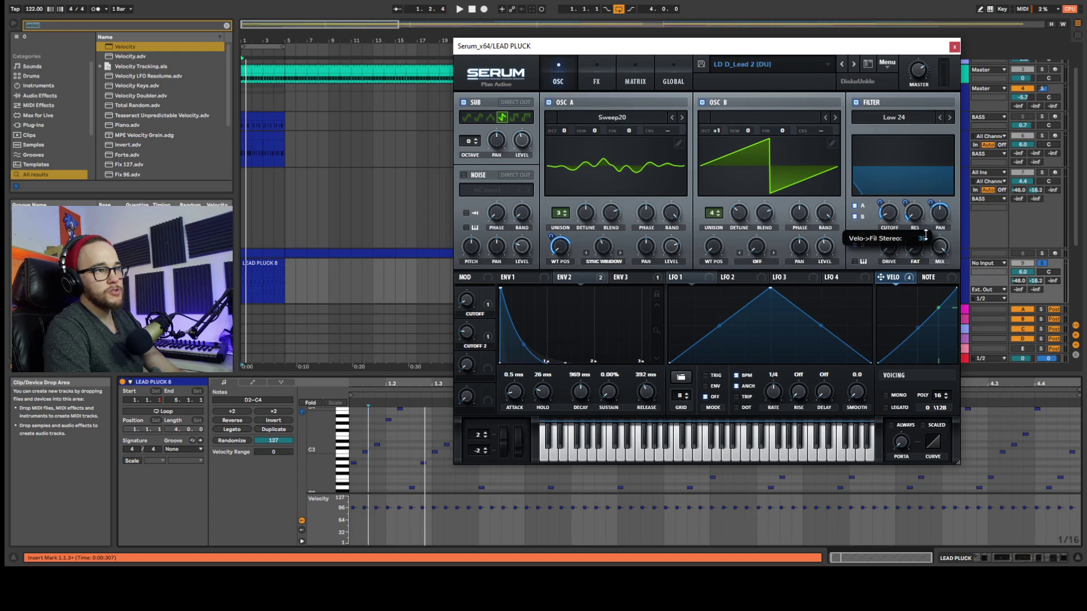
key("space")
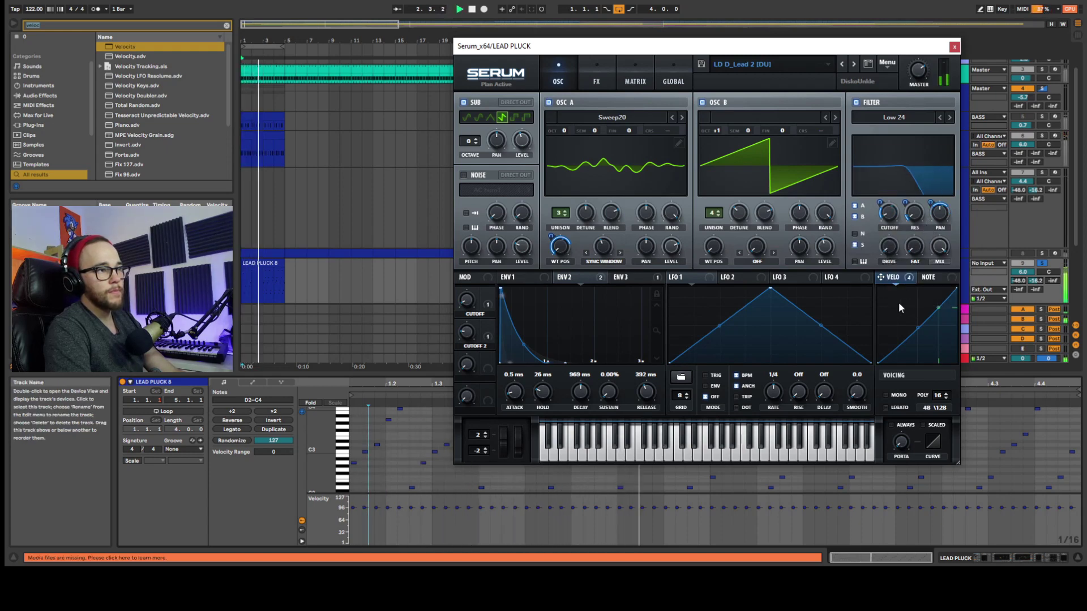
key("space")
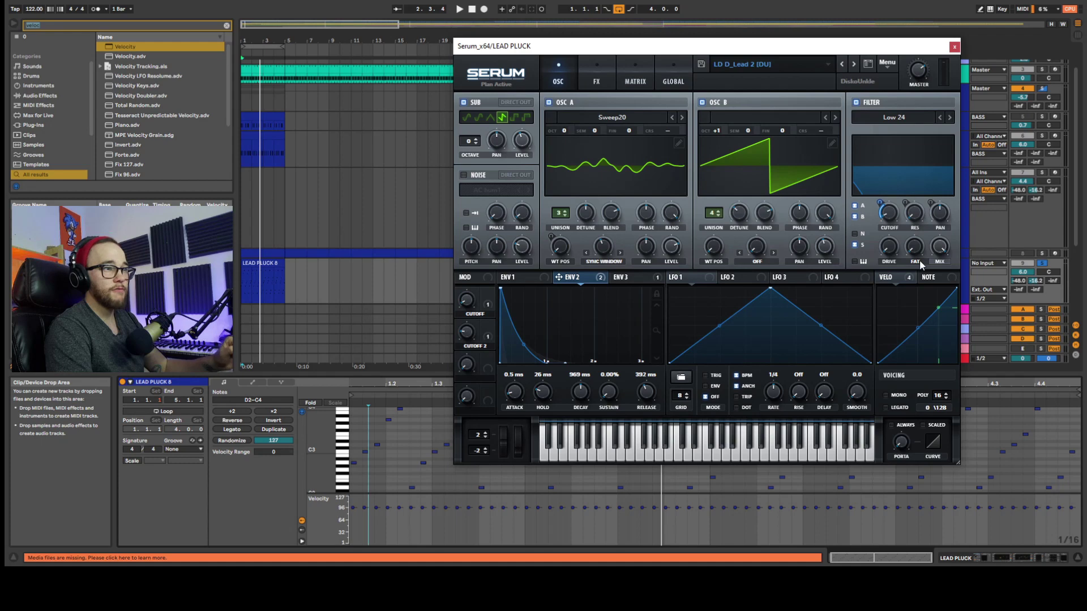
Bypass Velo's filter cutoff modulation, play the clip to compare, and re-enable the modulation
right_click(889, 277)
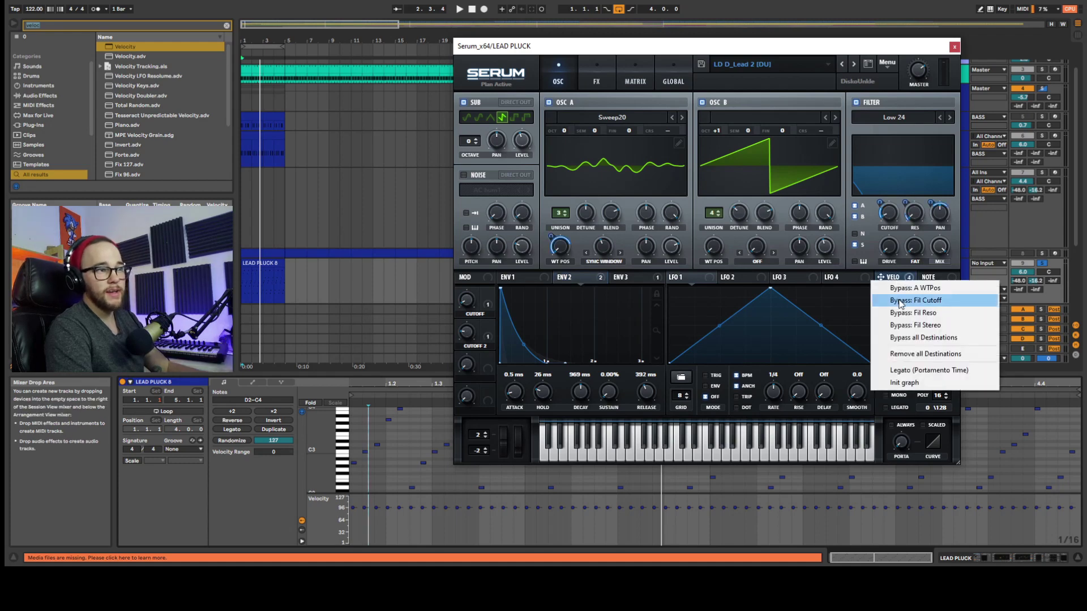
left_click(900, 301)
key("space")
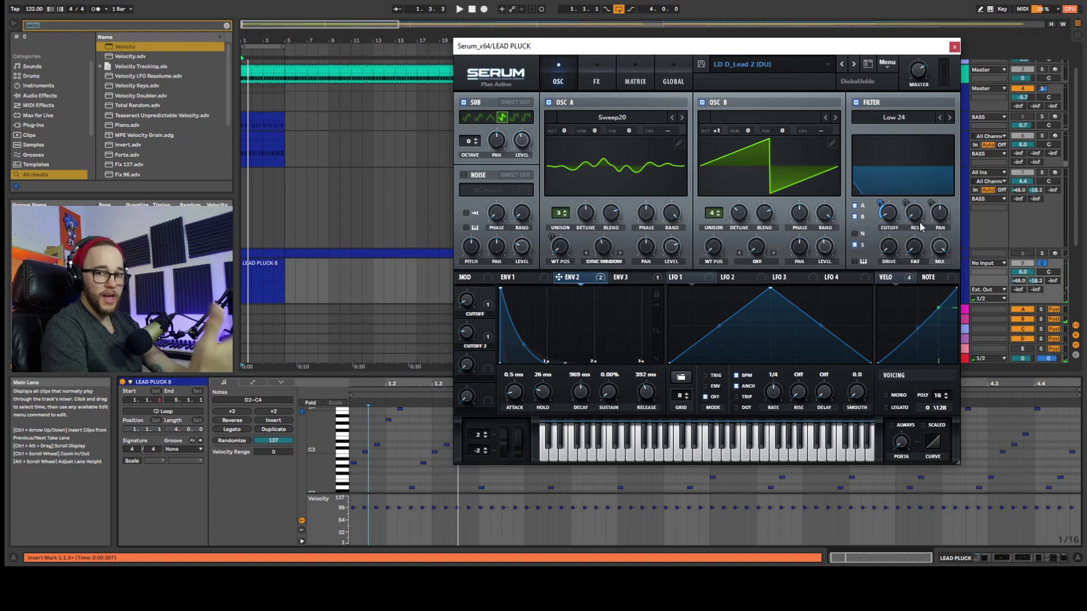
right_click(890, 279)
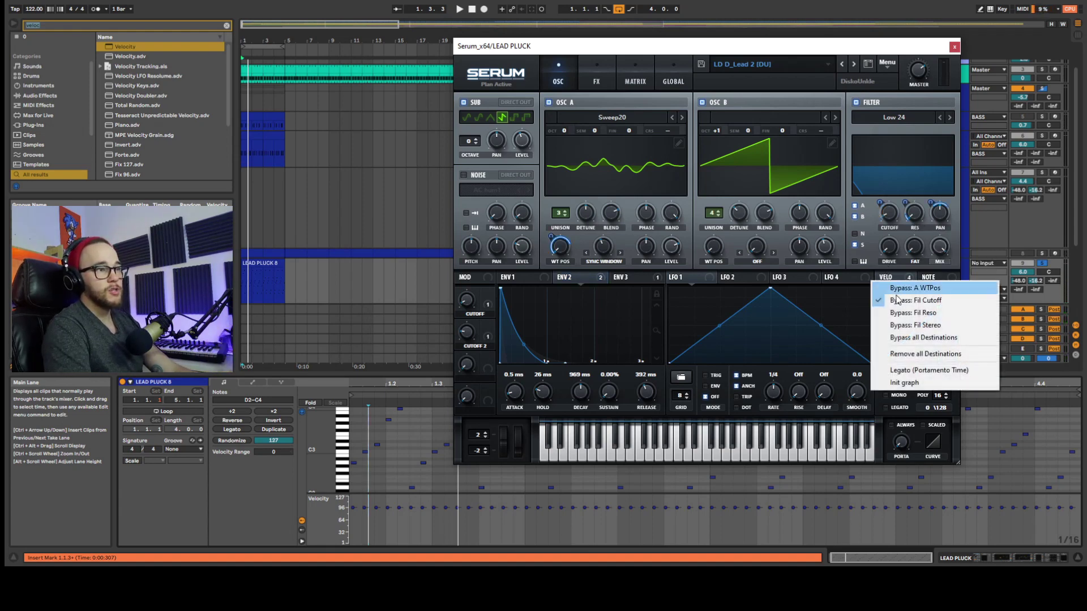
left_click(899, 301)
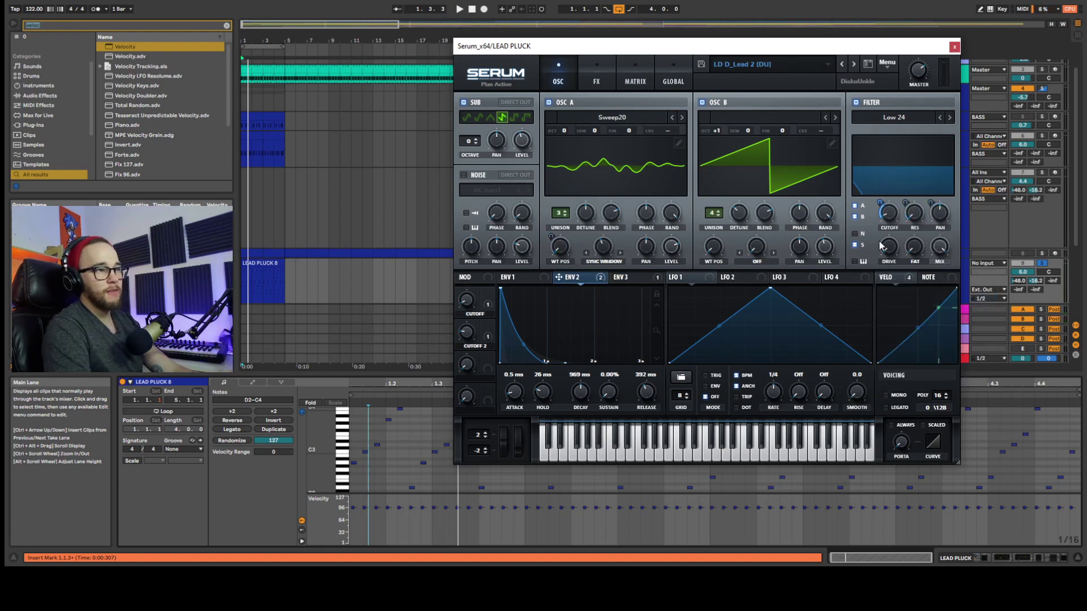
Adjust the Env 2 modulation amount on the filter cutoff and play the LEAD PLUCK clip
left_click_drag(880, 207, 880, 204)
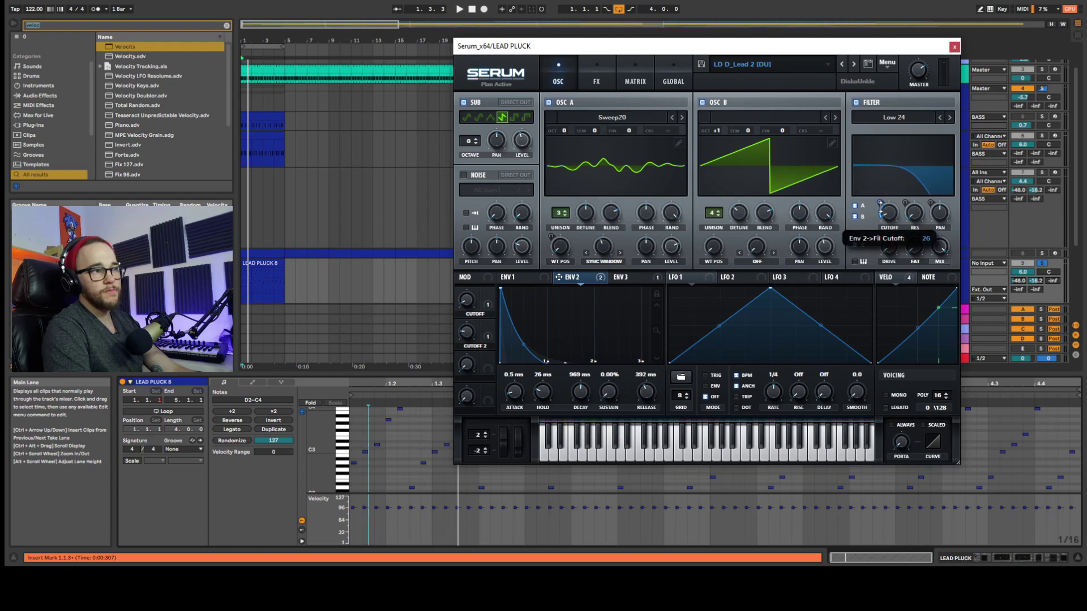
left_click_drag(881, 210, 880, 211)
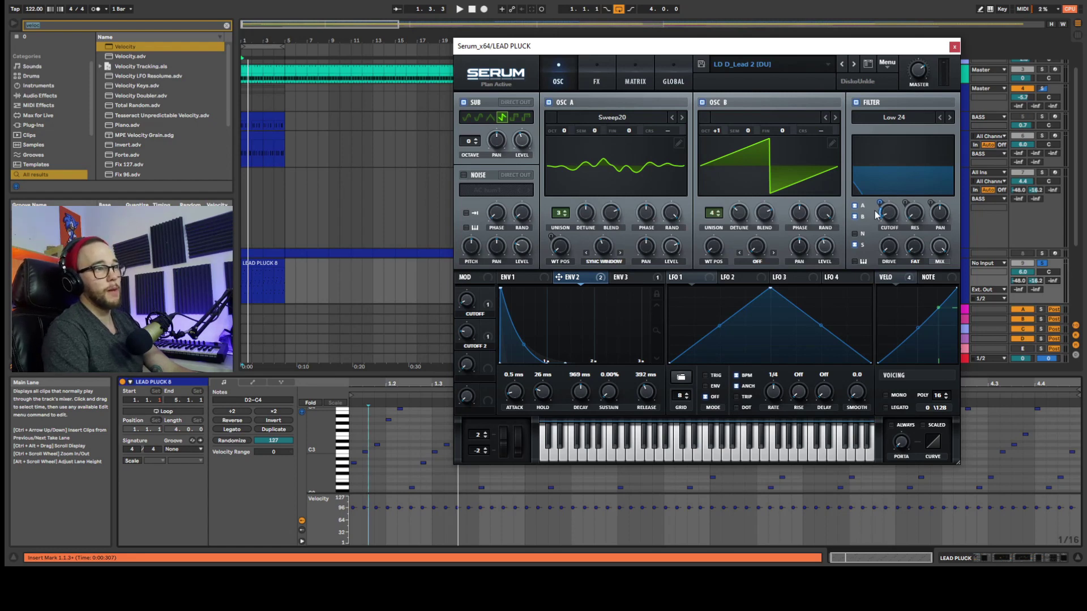
key("space")
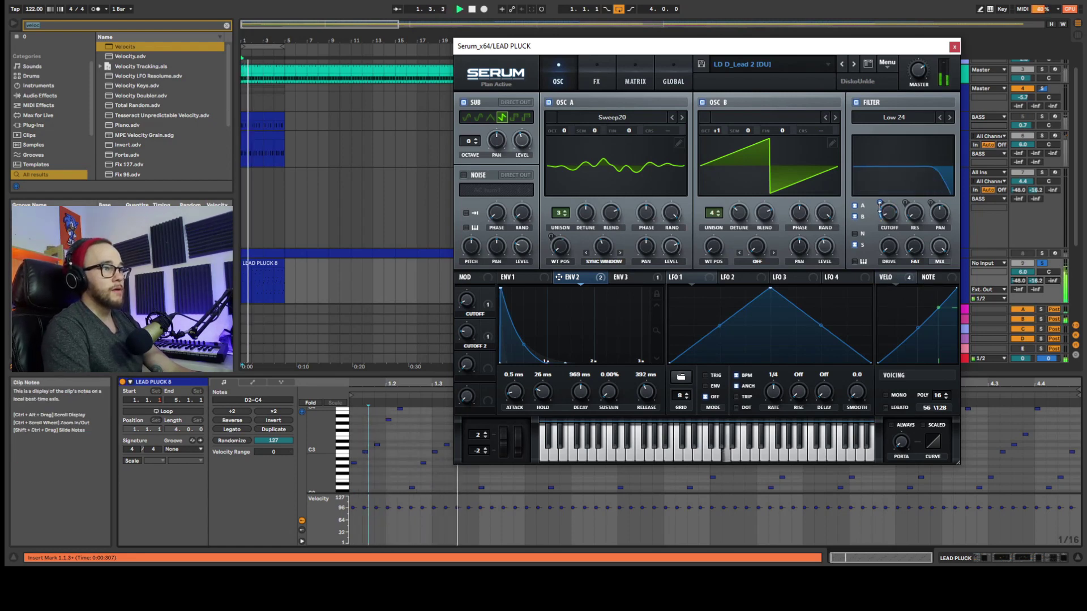
mouse_move(879, 208)
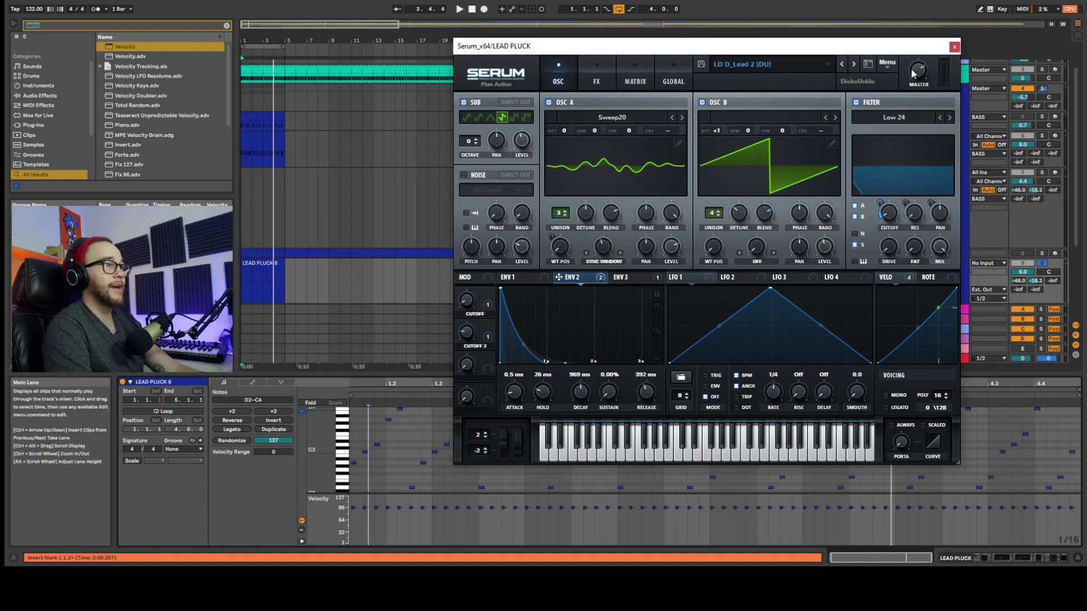
Close Serum, enable the Velocity effect on the LEAD PLUCK track, and set its Random amount to 17
left_click(954, 46)
key("shift+Tab")
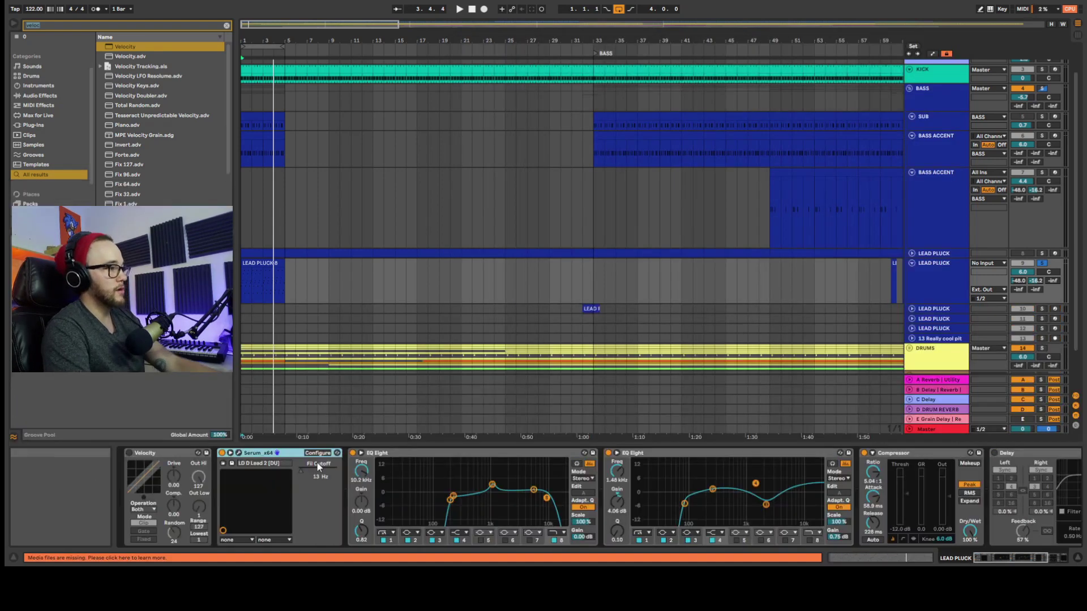
left_click(129, 453)
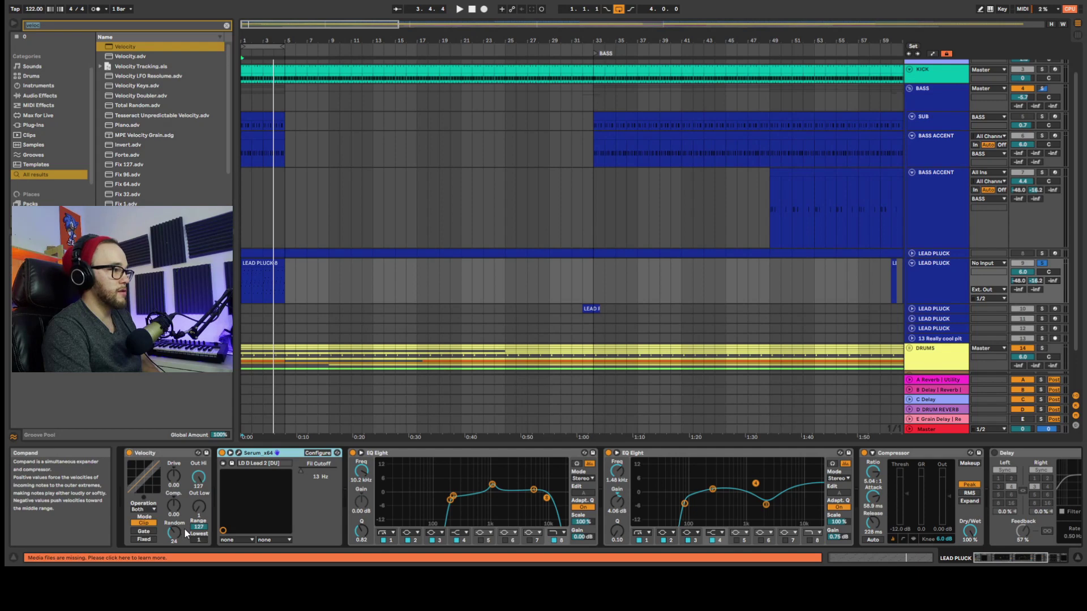
left_click_drag(175, 532, 175, 536)
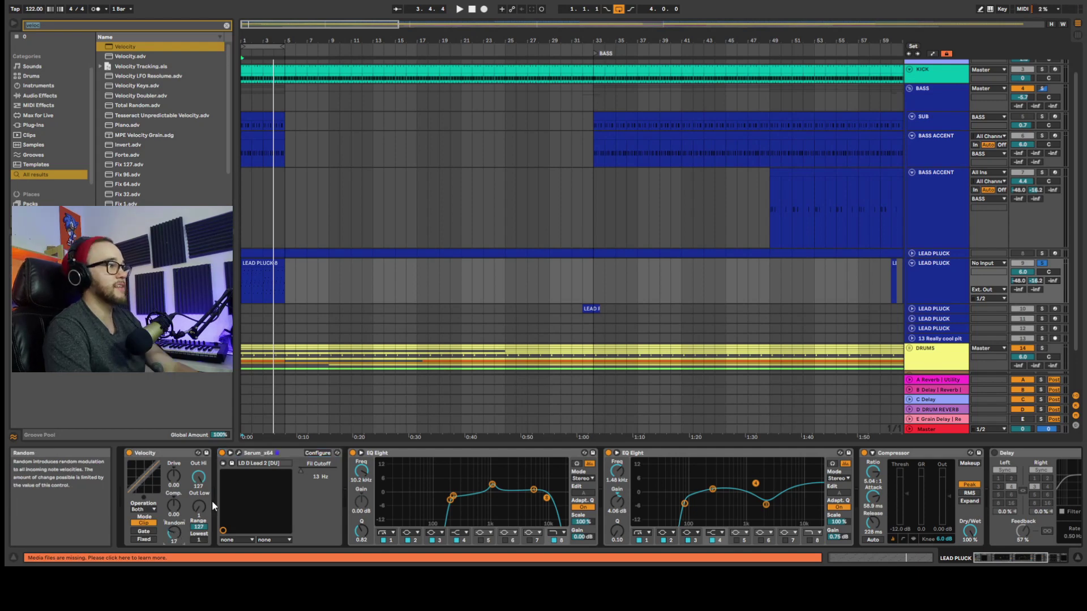
Play the LEAD PLUCK clip with Serum open and adjust Velo's modulation amount on the filter cutoff while listening to the randomized velocity
key("space")
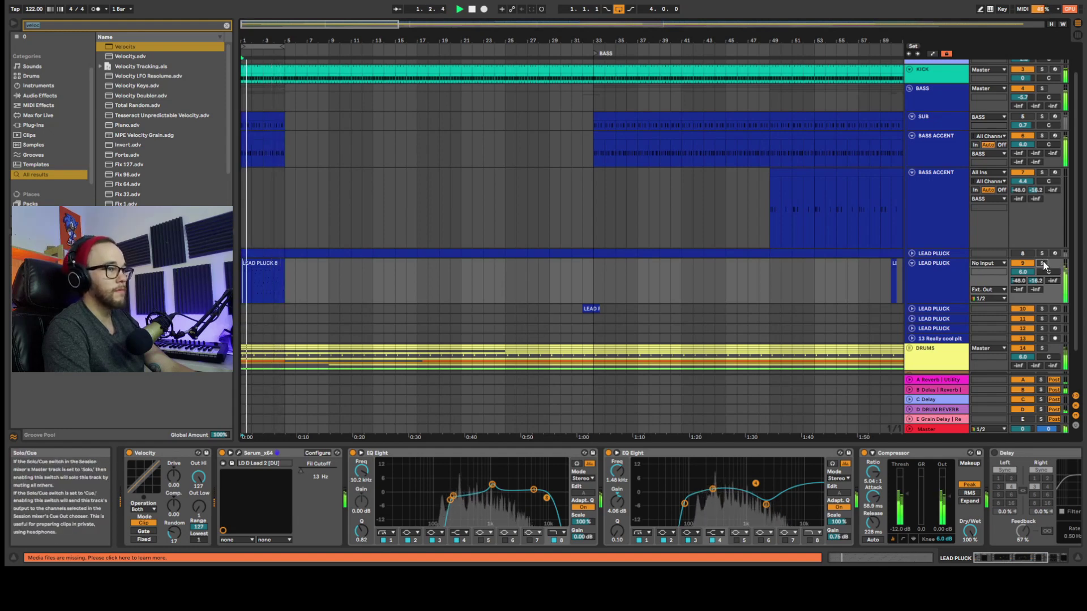
left_click(238, 452)
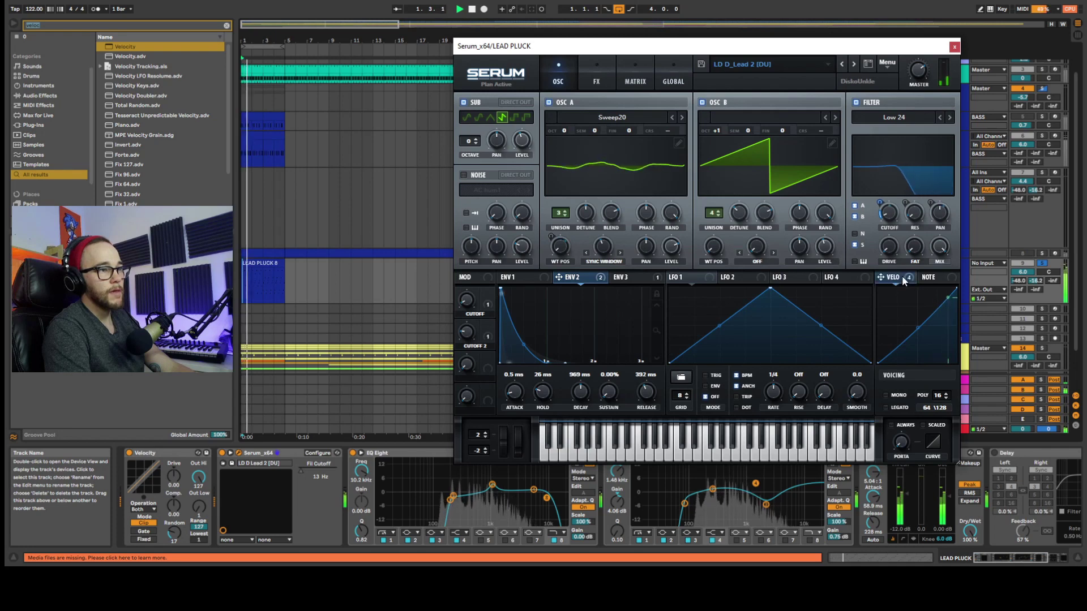
left_click_drag(902, 276, 883, 207)
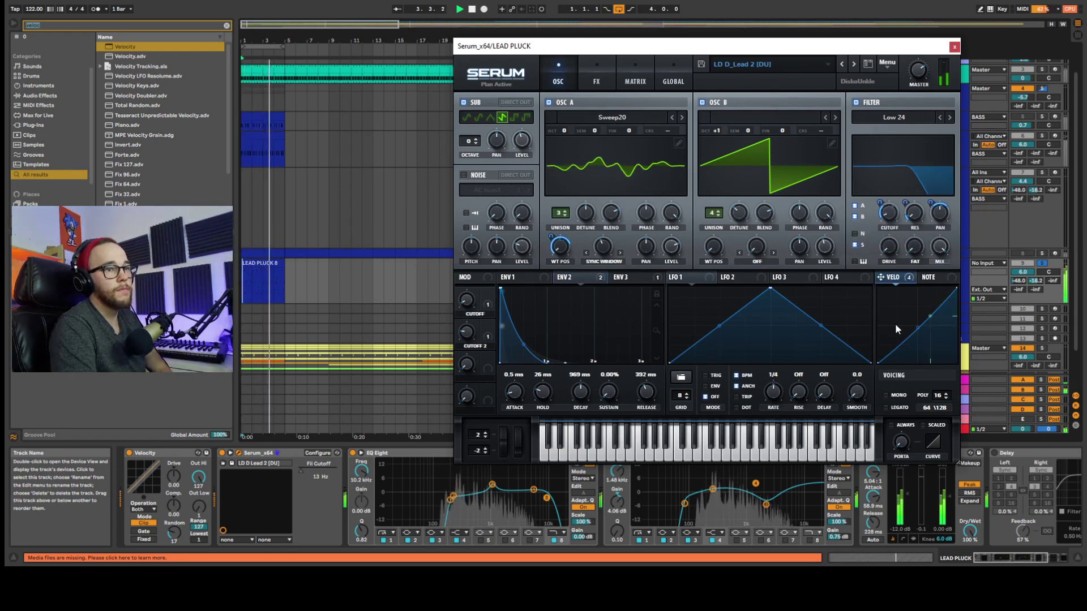
left_click_drag(881, 207, 881, 200)
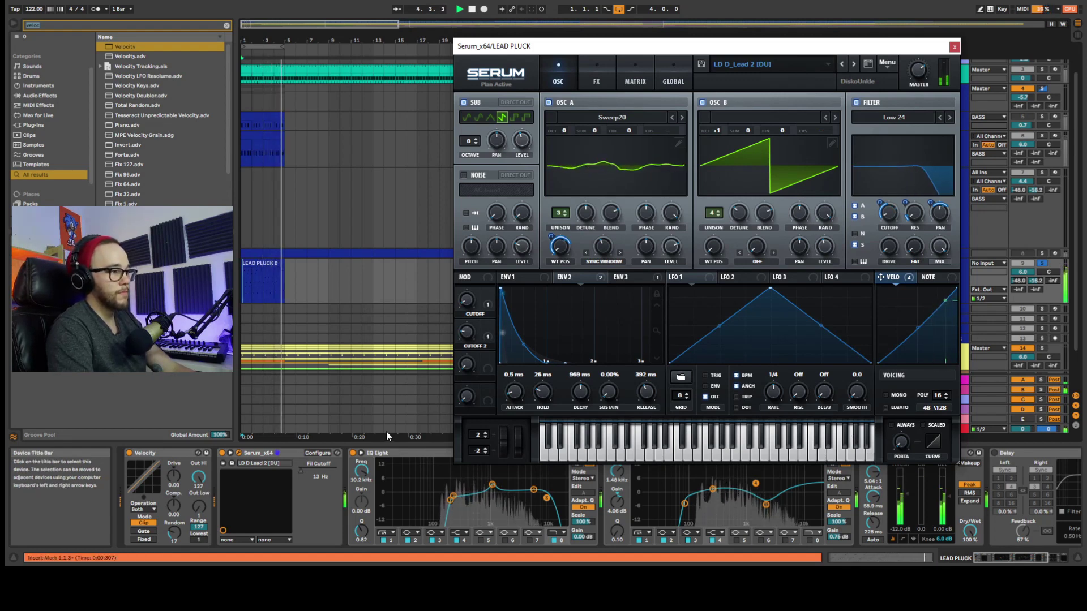
key("space")
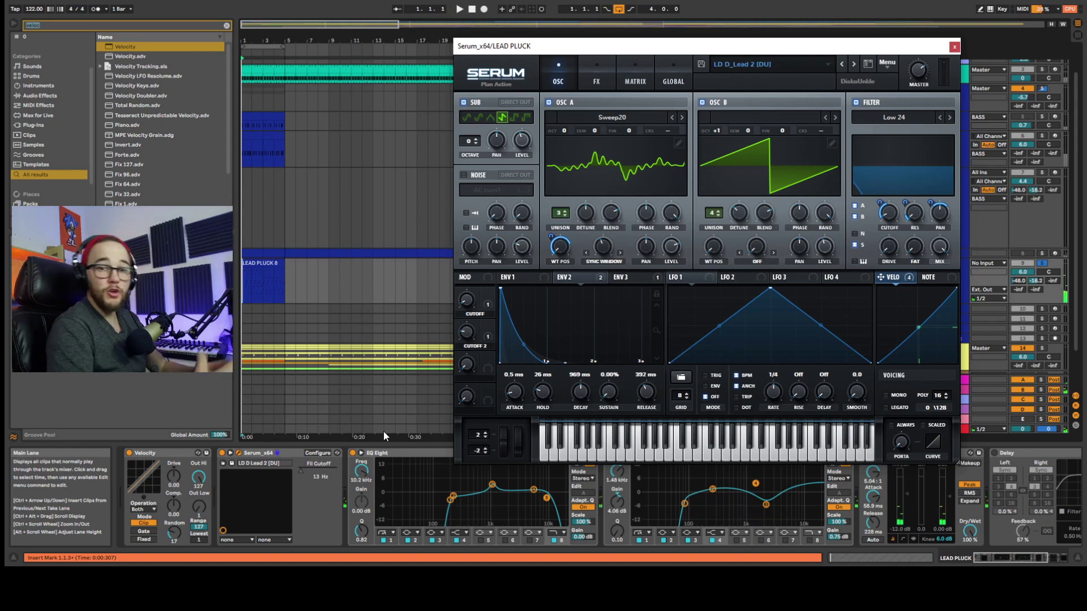
Show the Velocity effect's Random automation, draw a rising ramp across the LEAD PLUCK clip, and play the clip from its start
right_click(174, 477)
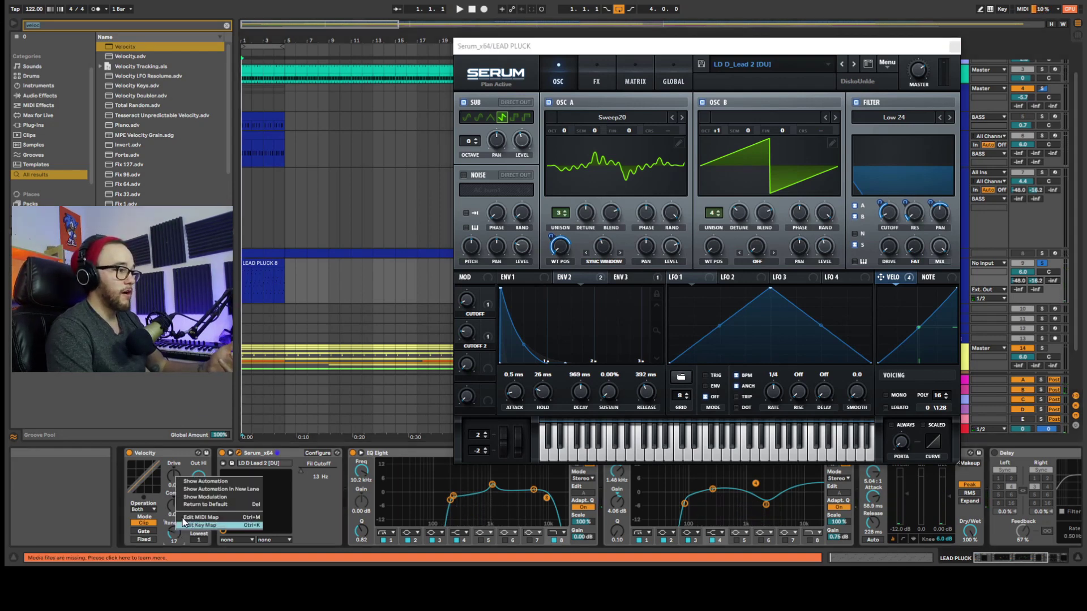
left_click(204, 482)
left_click_drag(242, 294, 282, 285)
left_click(244, 277)
key("space")
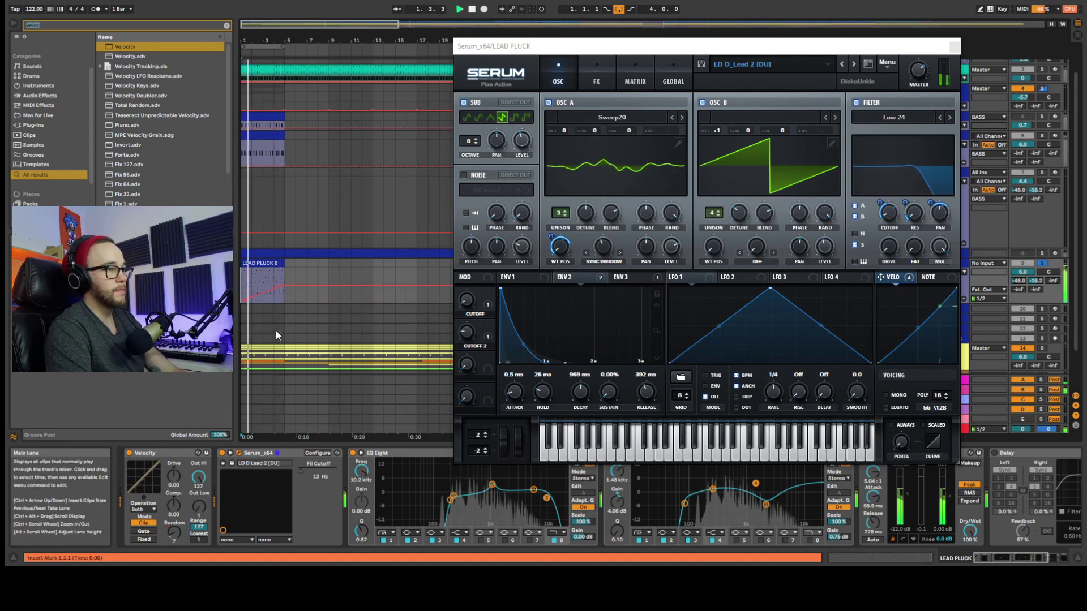
key("space")
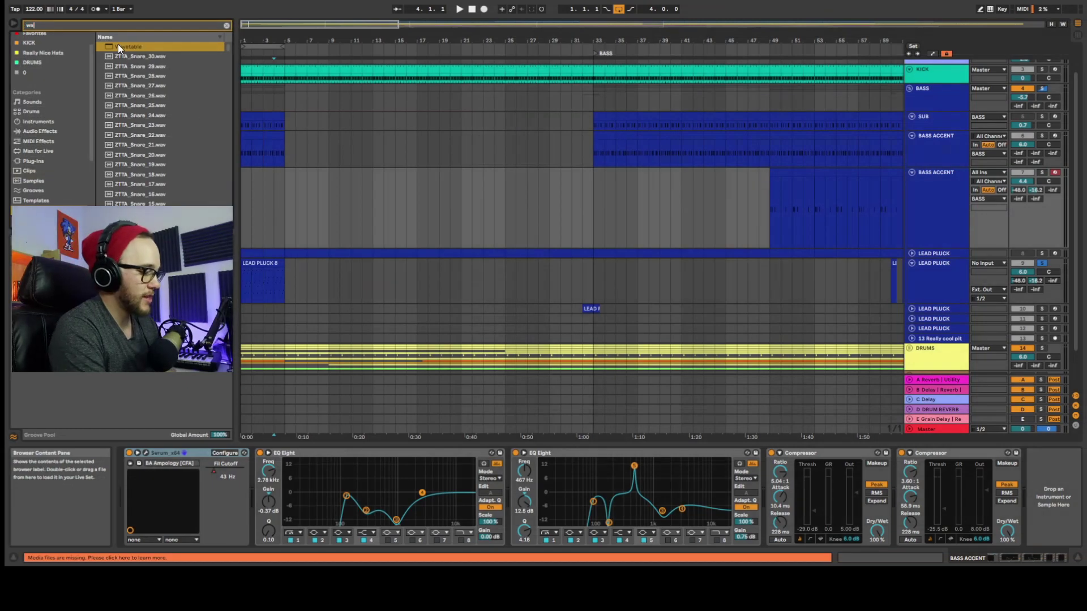
Find Wavetable in the browser, load it onto the LEAD PLUCK track in place of Serum, and set its Osc 1 position to 65%
left_click_drag(117, 44, 345, 128)
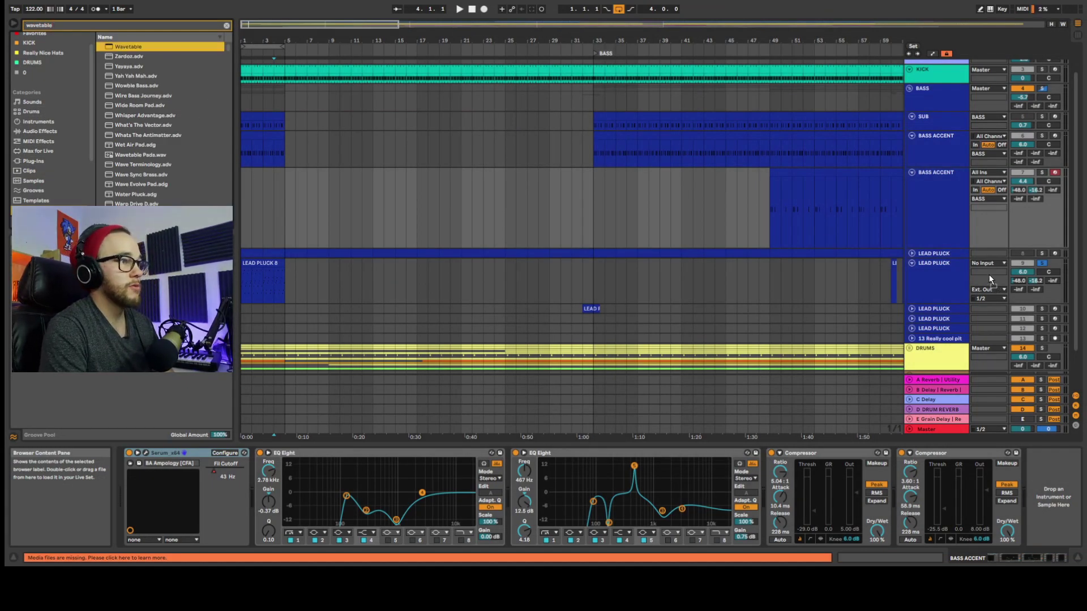
left_click_drag(954, 269, 952, 278)
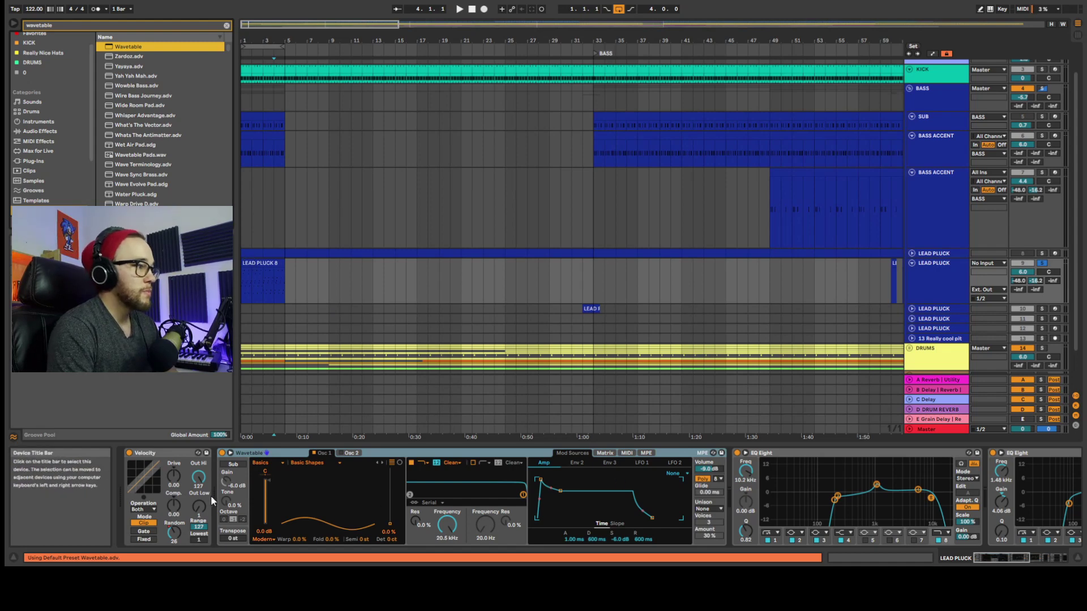
mouse_move(300, 491)
left_mouse_down()
mouse_move(300, 481)
mouse_move(304, 490)
left_mouse_up()
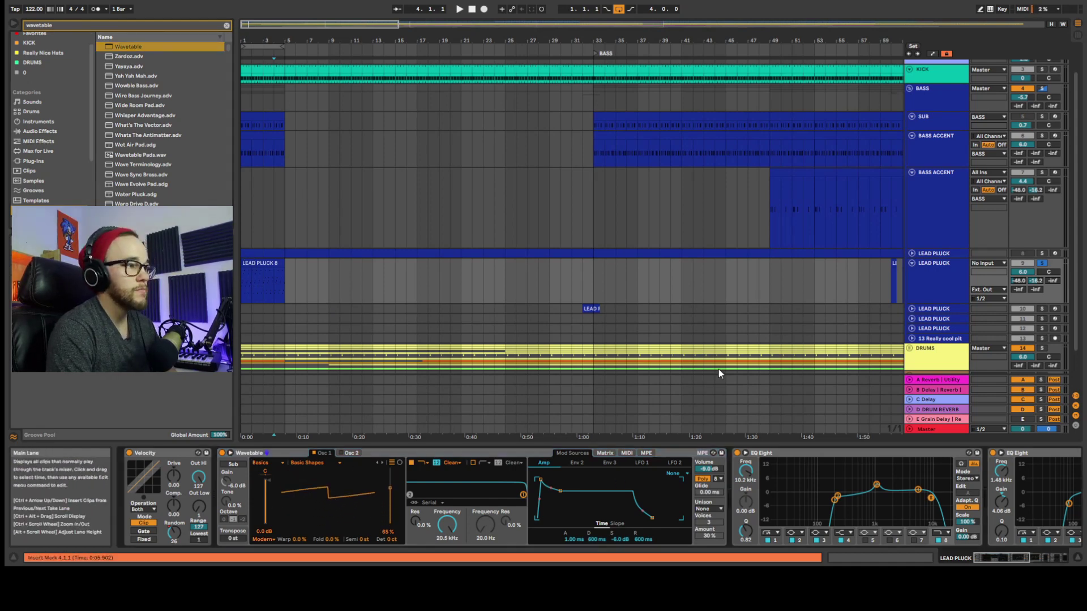
Arm the LEAD PLUCK track and lower the Vel modulation amount on Amp in Wavetable's MIDI modulation matrix while playing notes
left_click(625, 453)
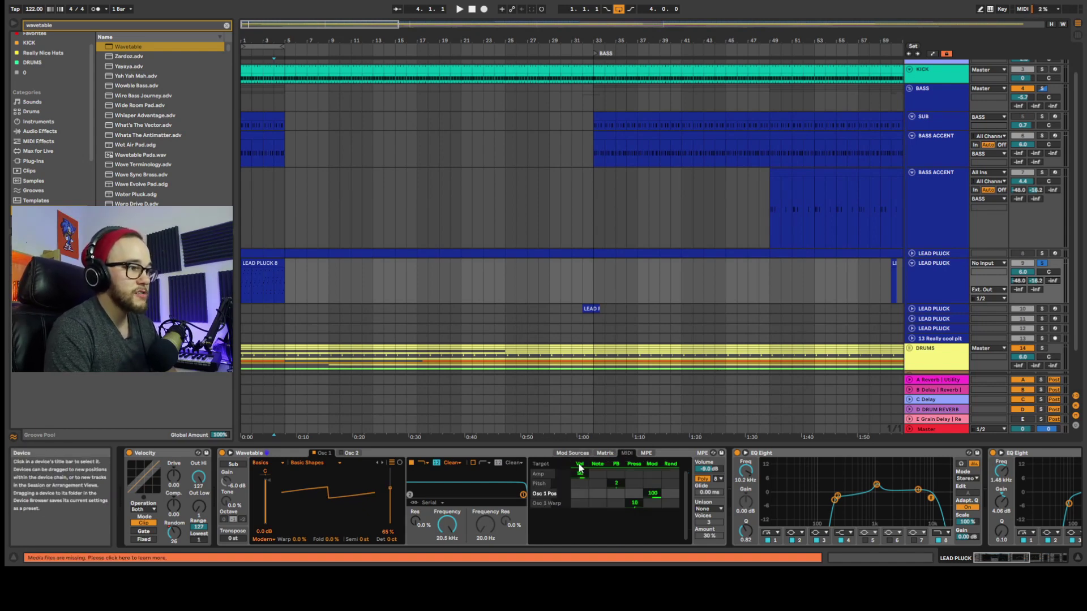
left_click_drag(579, 473, 586, 480)
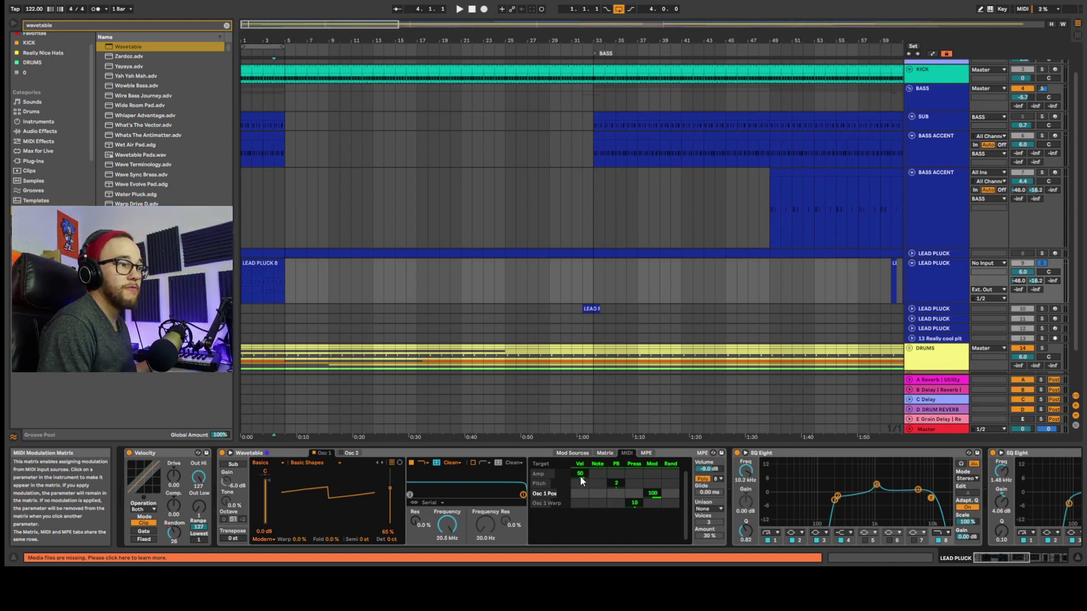
left_click(1054, 264)
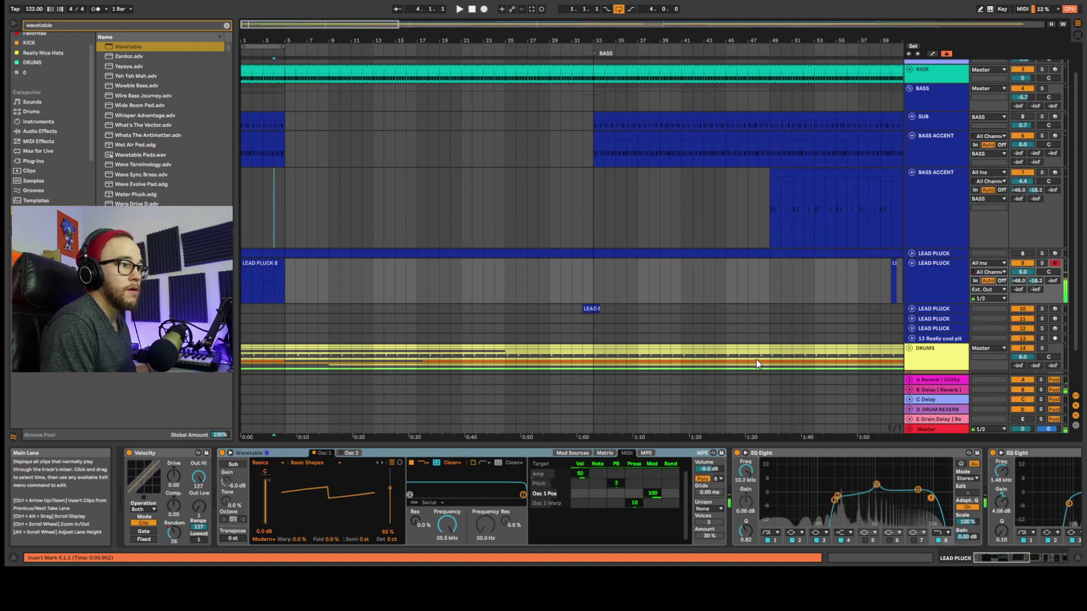
left_click_drag(580, 474, 580, 441)
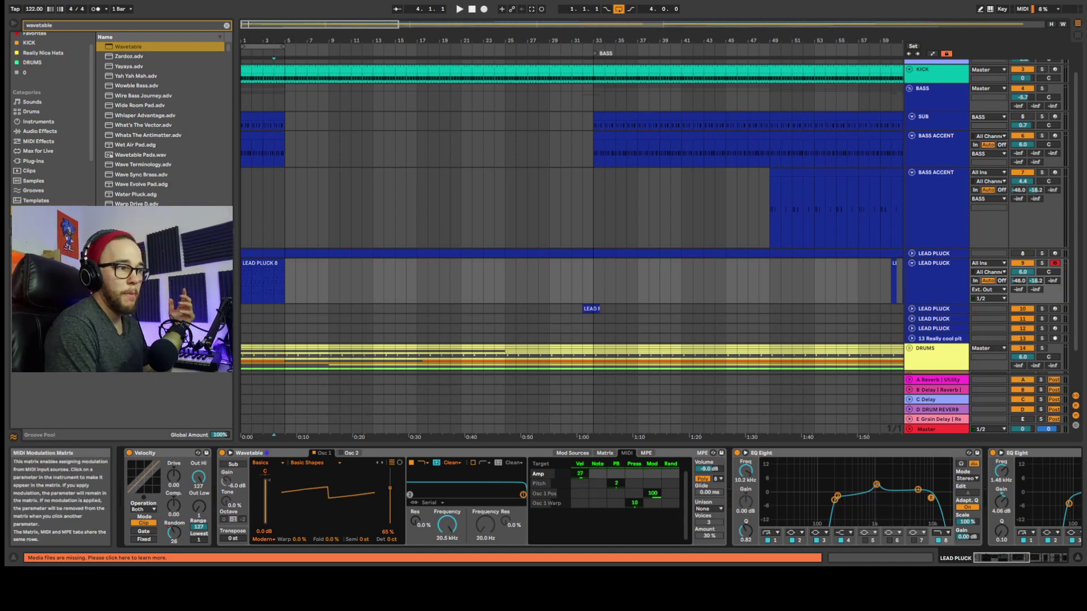
left_click_drag(583, 475, 585, 477)
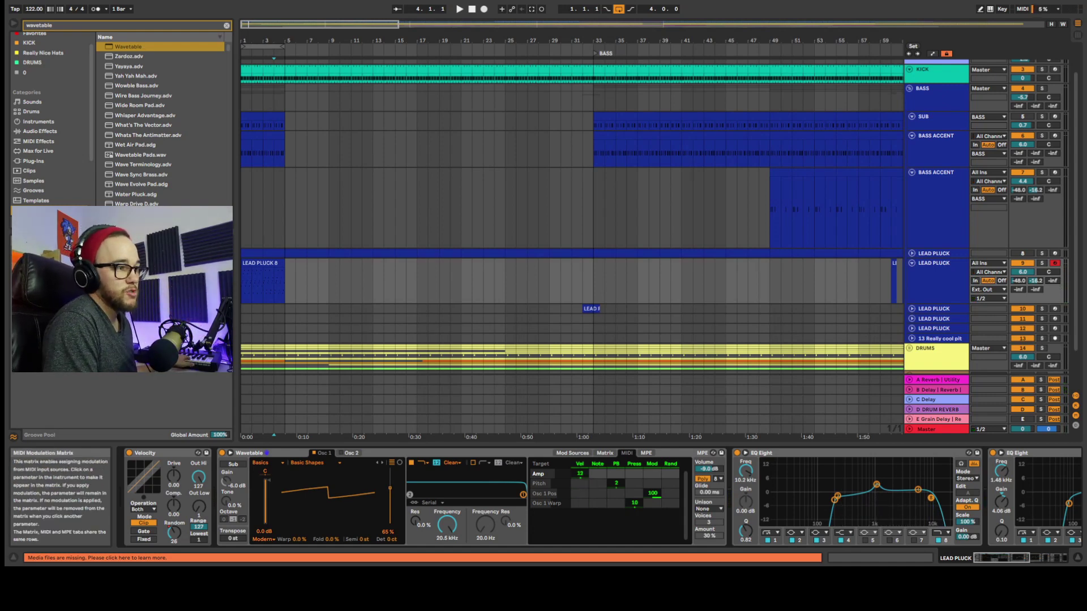
left_click_drag(583, 473, 580, 472)
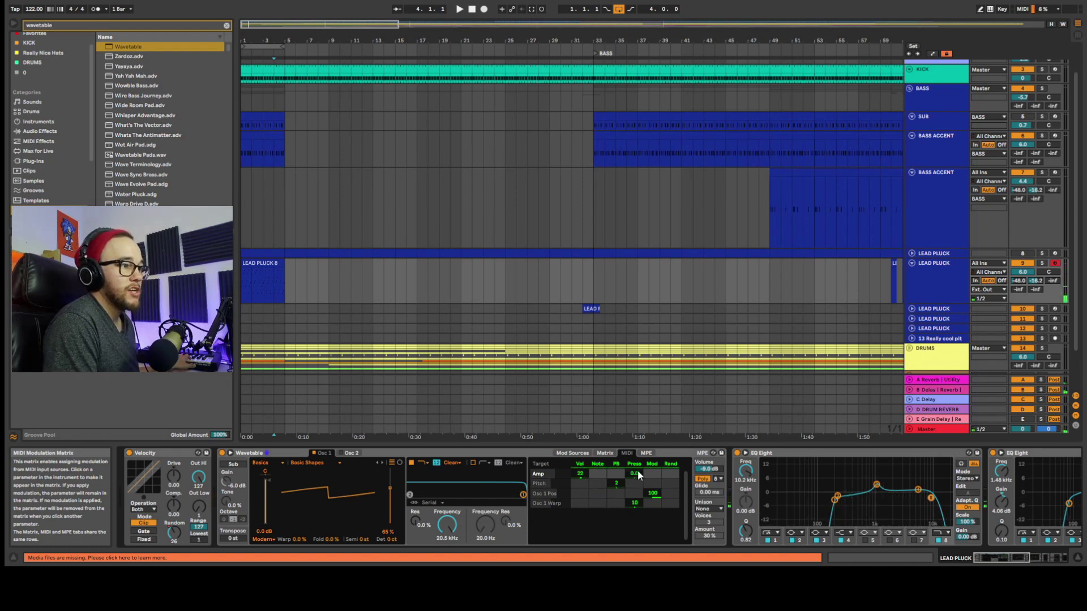
Lower Wavetable's Filter 1 frequency, making it a MIDI matrix target, and switch the filter's slope
mouse_move(447, 524)
left_mouse_down()
mouse_move(447, 544)
mouse_move(447, 526)
left_mouse_up()
left_click(436, 463)
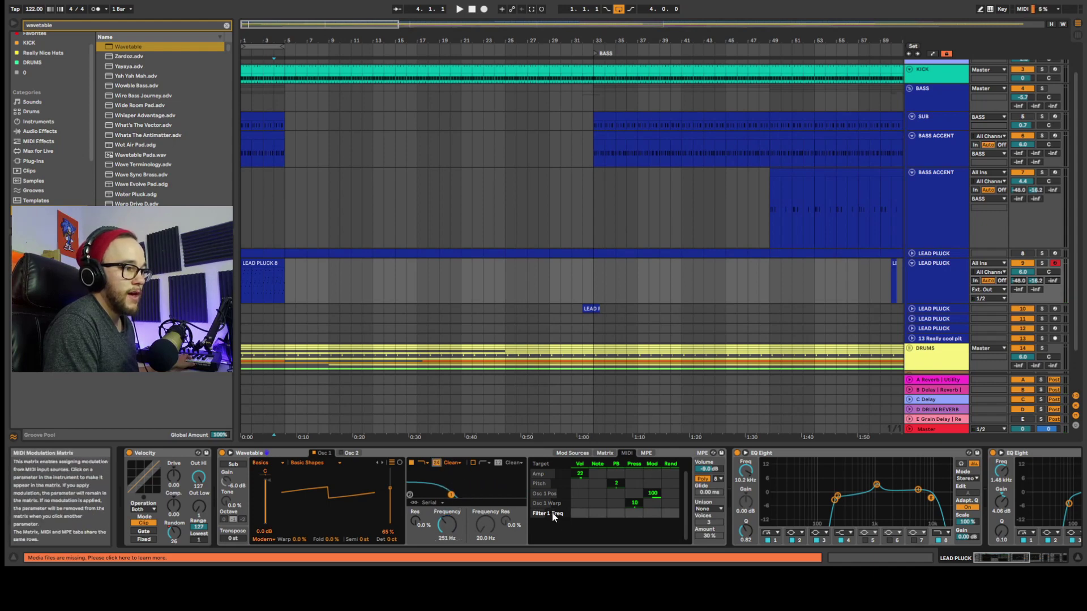